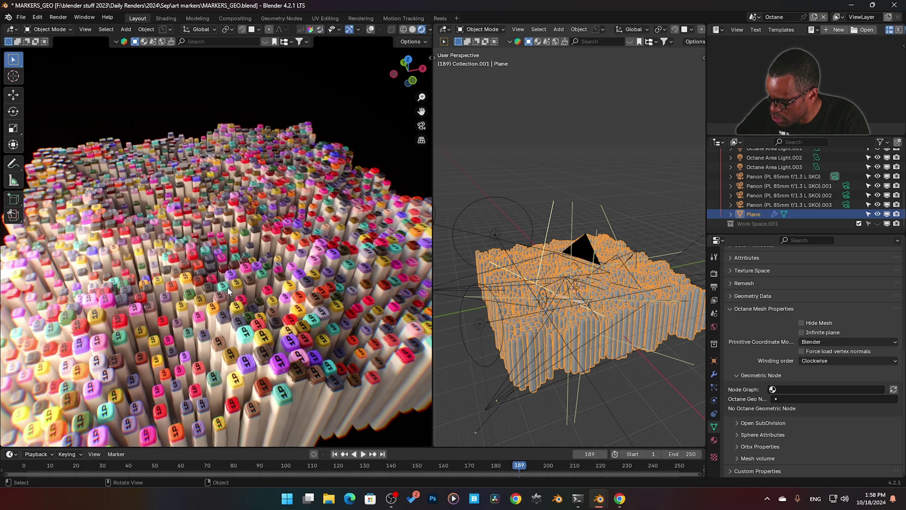
# - Look through the scene camera at the rendered 1P marker field, centred on the red-capped marker
pyautogui.press('KP_0')
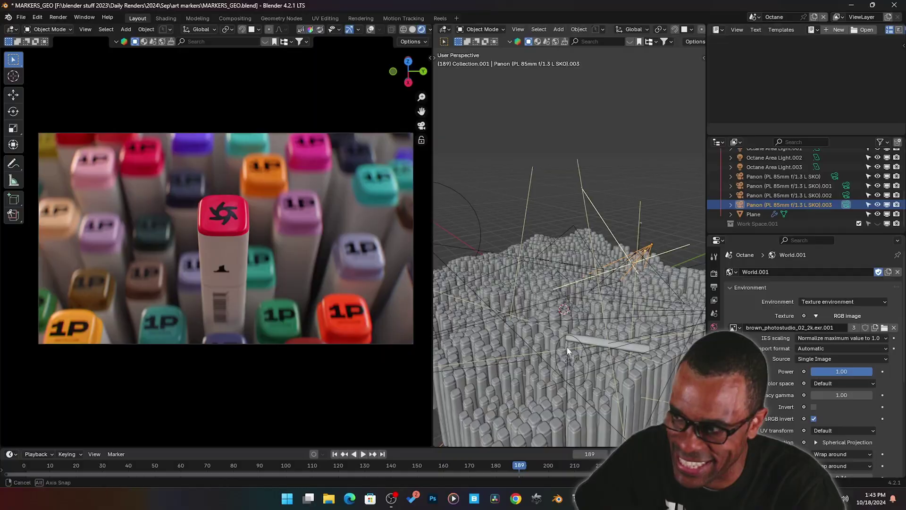
# - Orbit the right-hand solid view of the marker field
pyautogui.moveTo(568, 347); pyautogui.dragTo(553, 352, button='middle')
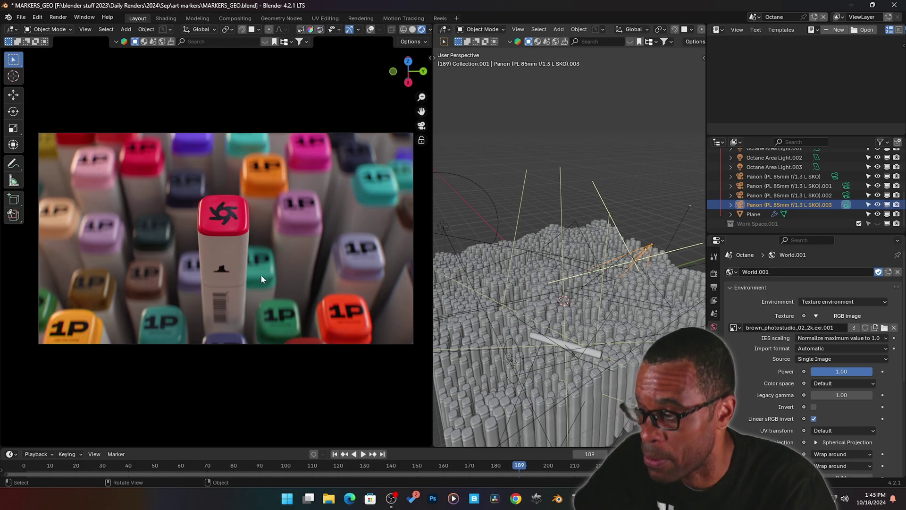
# - In the Geometry Nodes workspace, delete the unused Position node
pyautogui.click(281, 18)
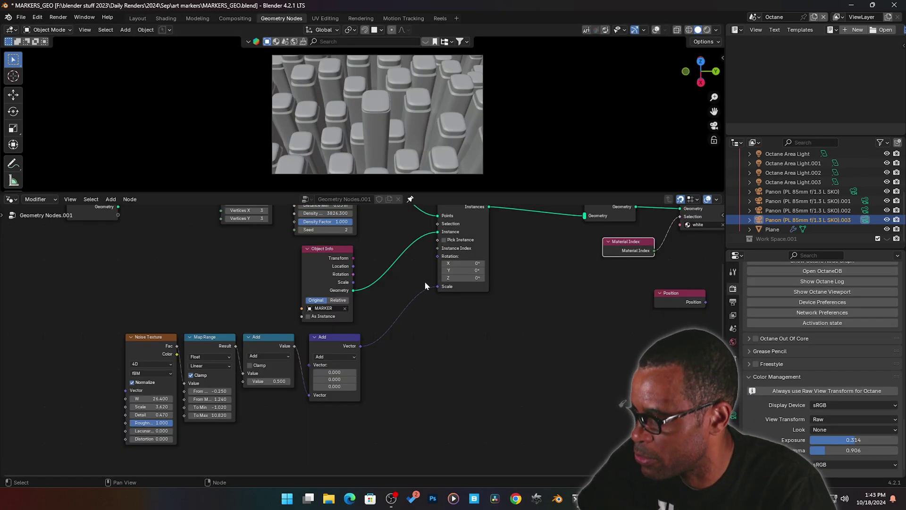
pyautogui.scroll(-4, 523, 300)
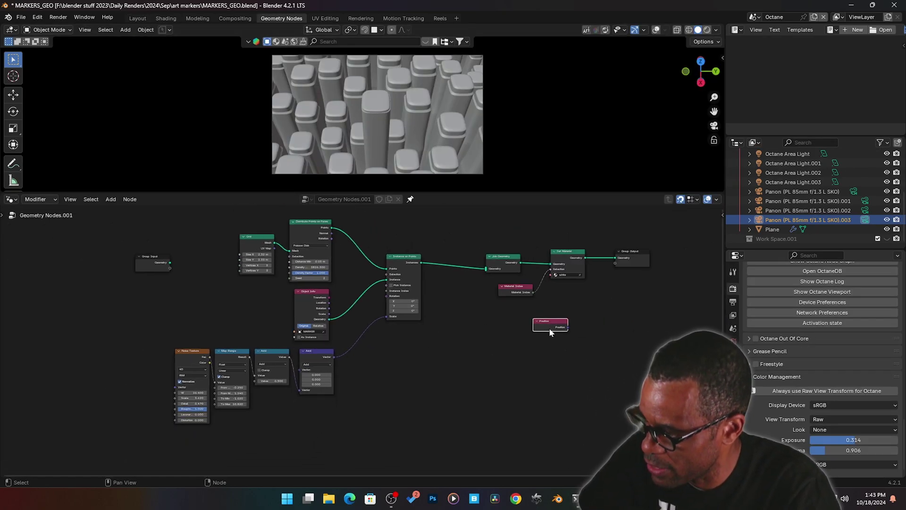
pyautogui.press('Delete')
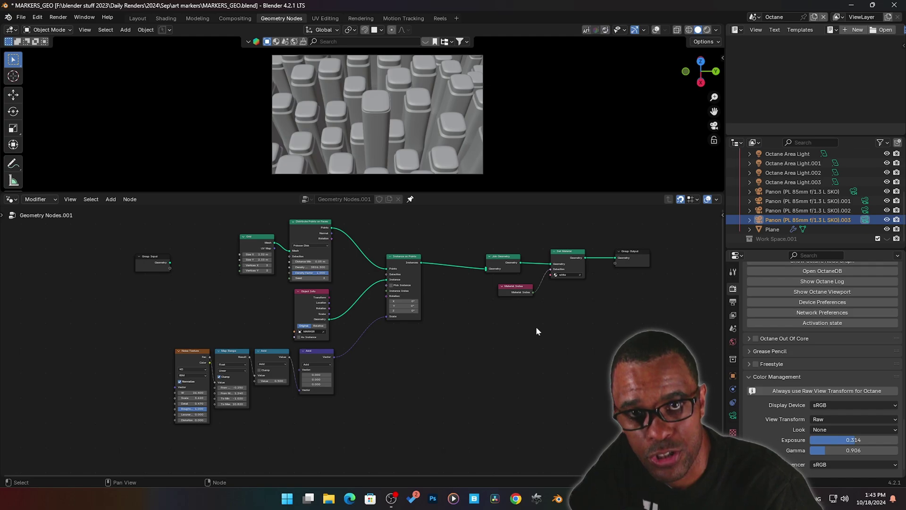
pyautogui.moveTo(515, 320); pyautogui.dragTo(514, 325, button='middle')
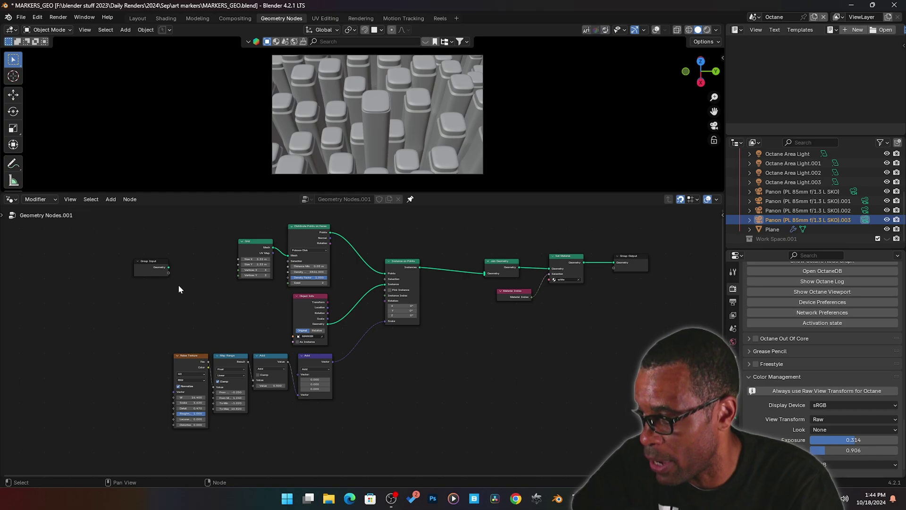
# - Move Join Geometry, Set Material, Material Index and Group Output left toward Instance on Points
pyautogui.scroll(3, 352, 360)
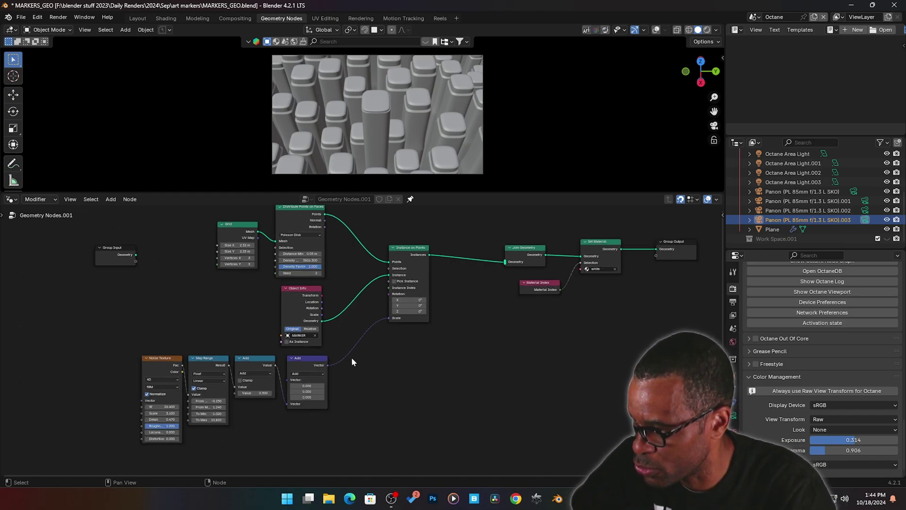
pyautogui.moveTo(672, 332); pyautogui.dragTo(485, 242)
pyautogui.moveTo(665, 261); pyautogui.dragTo(615, 261)
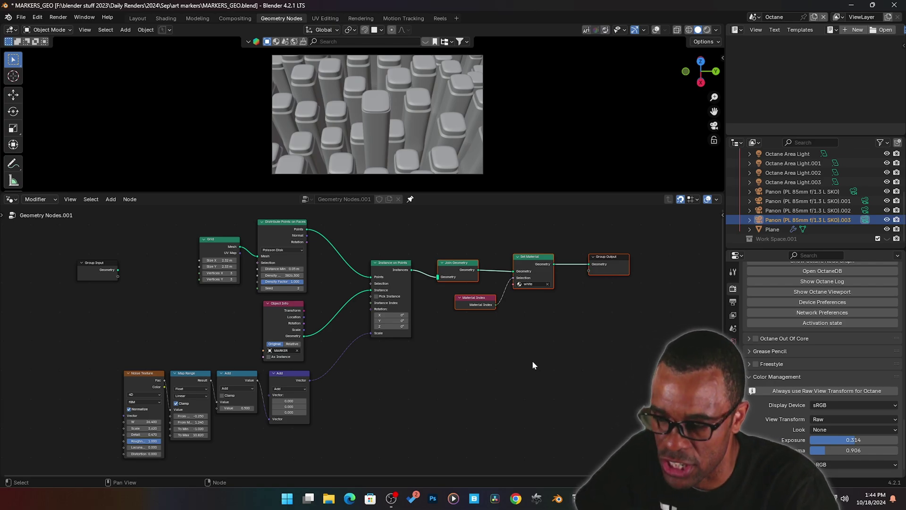
pyautogui.scroll(3, 482, 374)
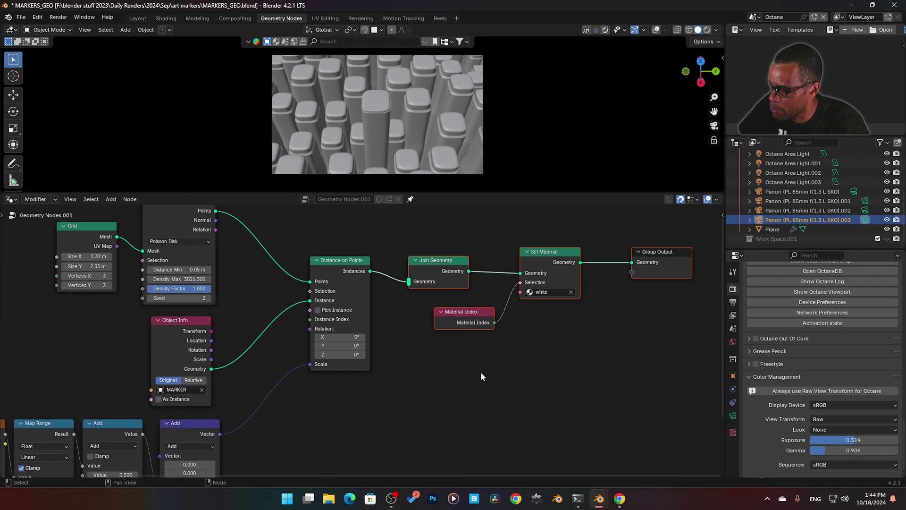
pyautogui.moveTo(132, 302)
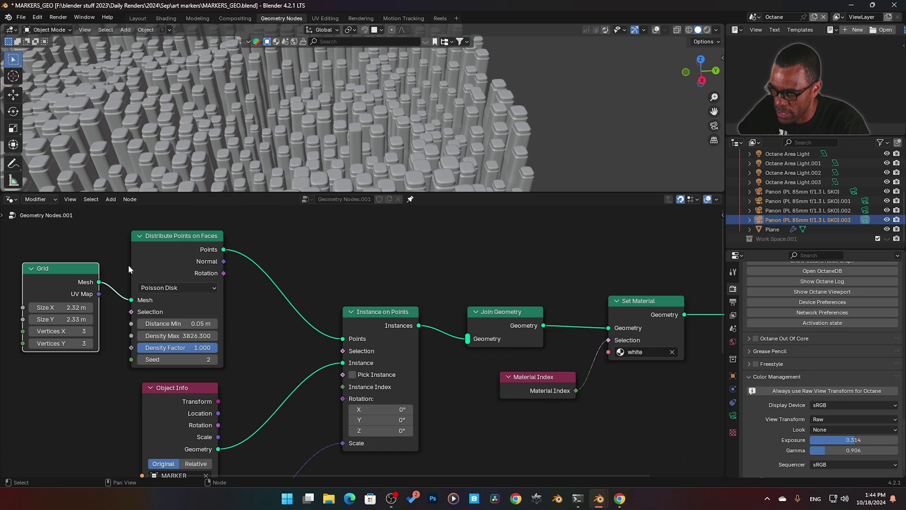
# - Save MARKERS_GEO.blend, then raise the Grid node and shift Instance on Points slightly left
pyautogui.click(152, 262)
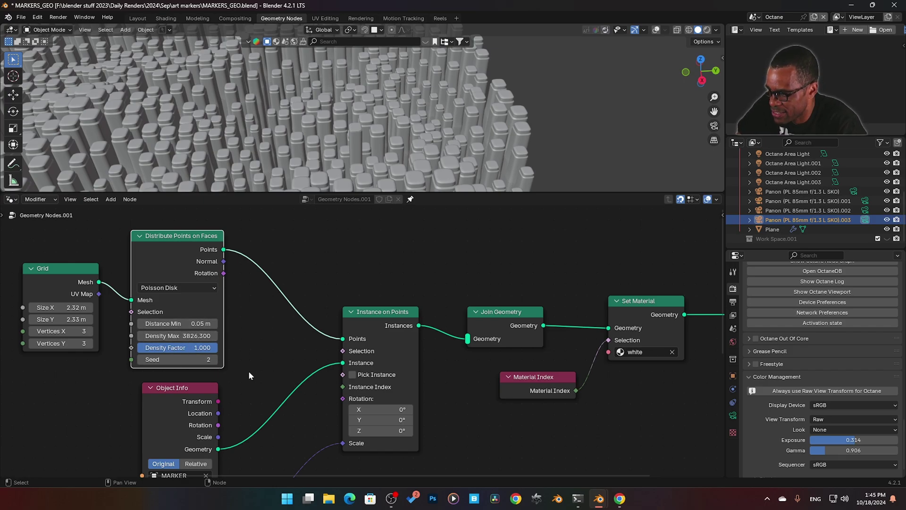
pyautogui.hotkey('ctrl', 's')
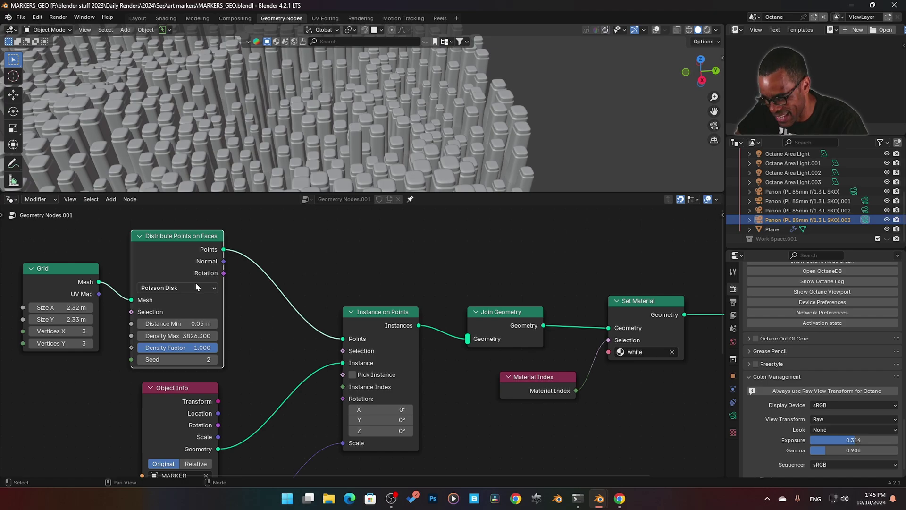
pyautogui.moveTo(57, 268)
pyautogui.mouseDown()
pyautogui.moveTo(71, 259)
pyautogui.moveTo(57, 257)
pyautogui.mouseUp()
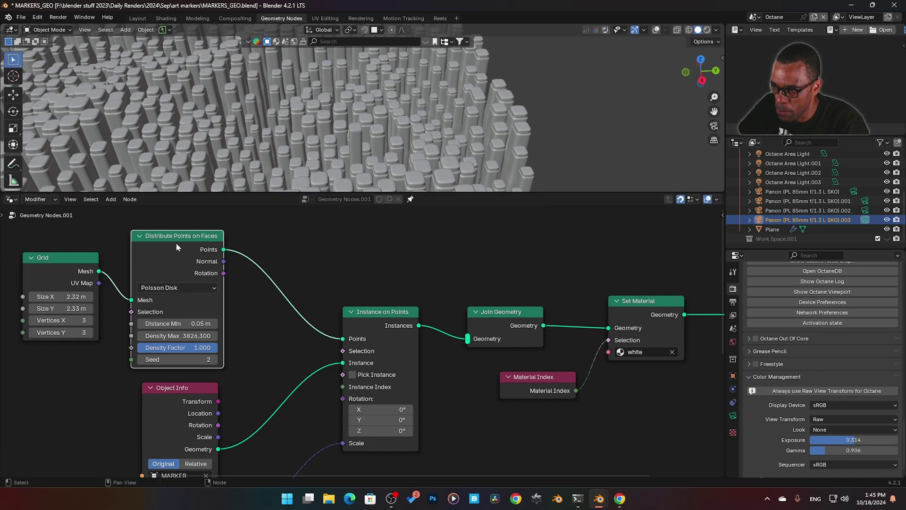
pyautogui.click(173, 242)
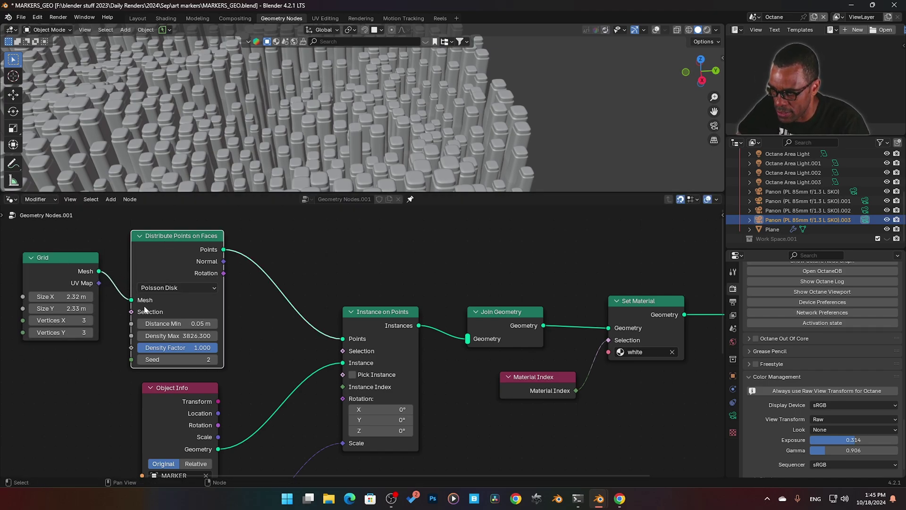
pyautogui.moveTo(364, 316); pyautogui.dragTo(349, 316)
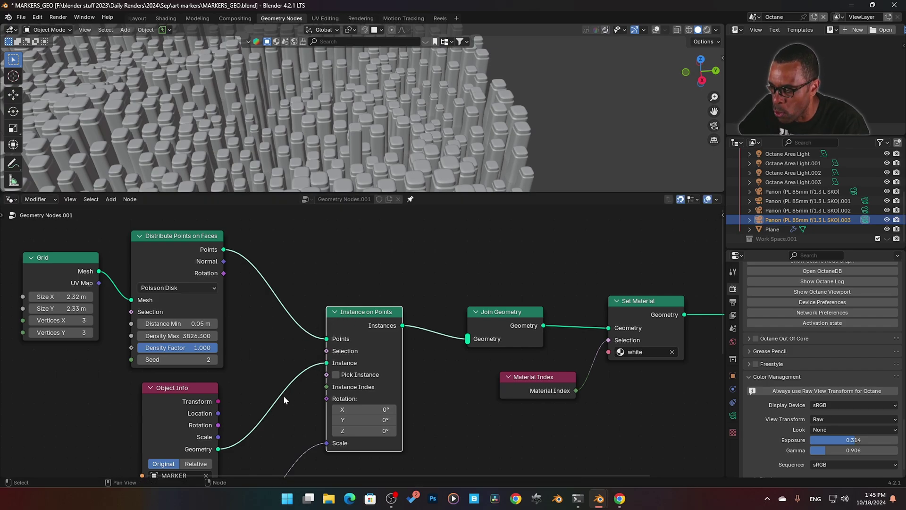
pyautogui.moveTo(284, 395); pyautogui.dragTo(292, 330, button='middle')
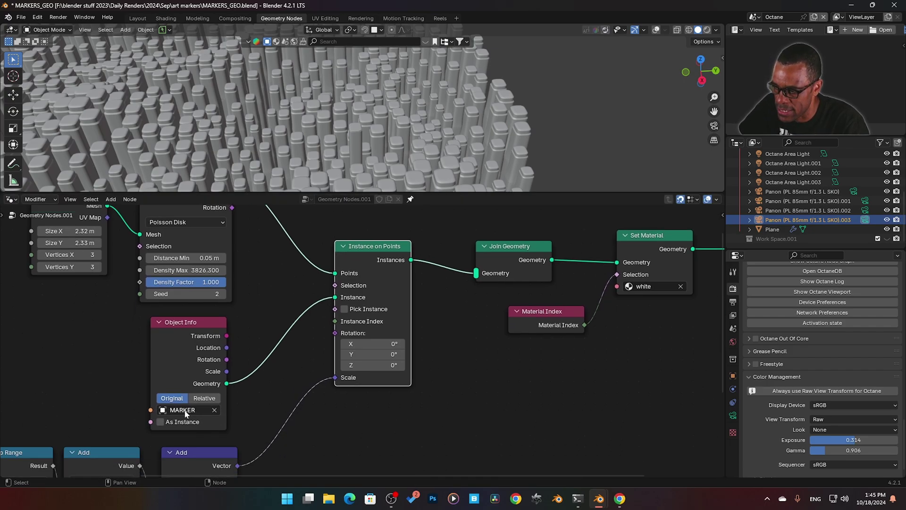
pyautogui.scroll(-8, 350, 140)
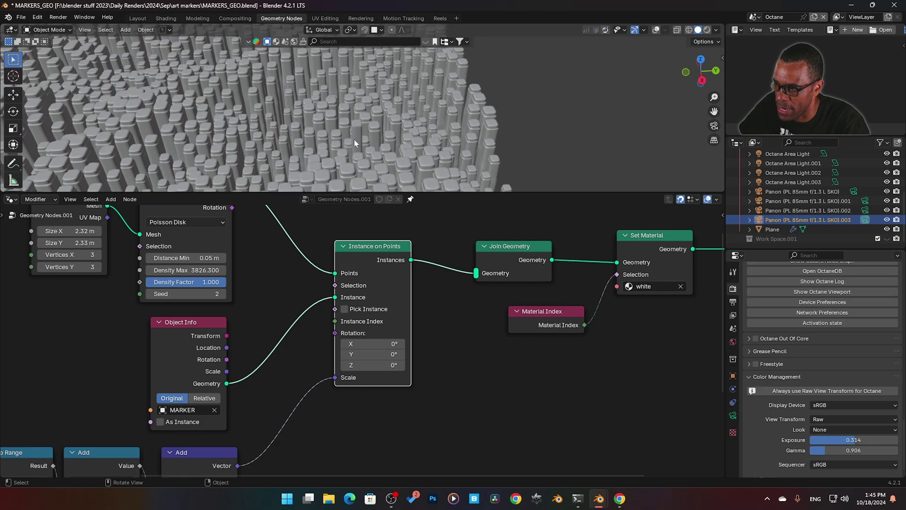
pyautogui.click(281, 146)
pyautogui.press('KP_Decimal')
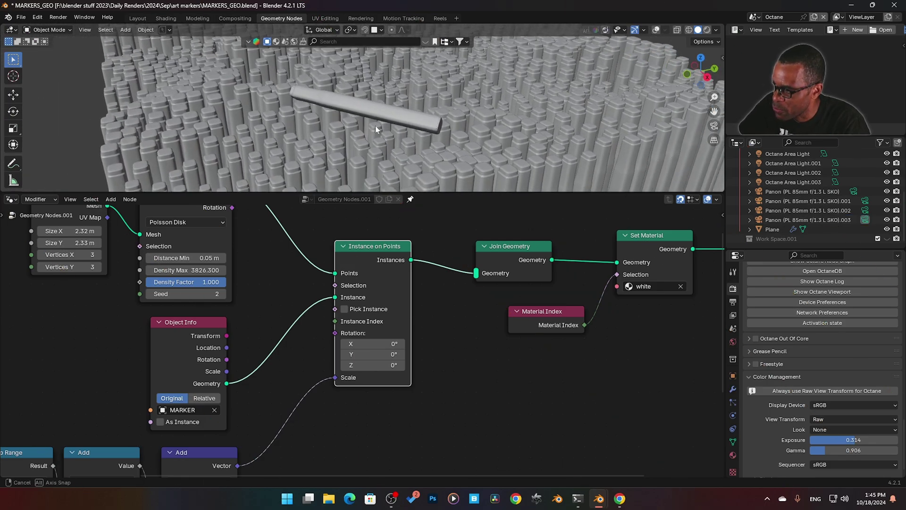
pyautogui.moveTo(375, 126)
pyautogui.mouseDown(button='middle')
pyautogui.moveTo(420, 119)
pyautogui.moveTo(335, 124)
pyautogui.mouseUp(button='middle')
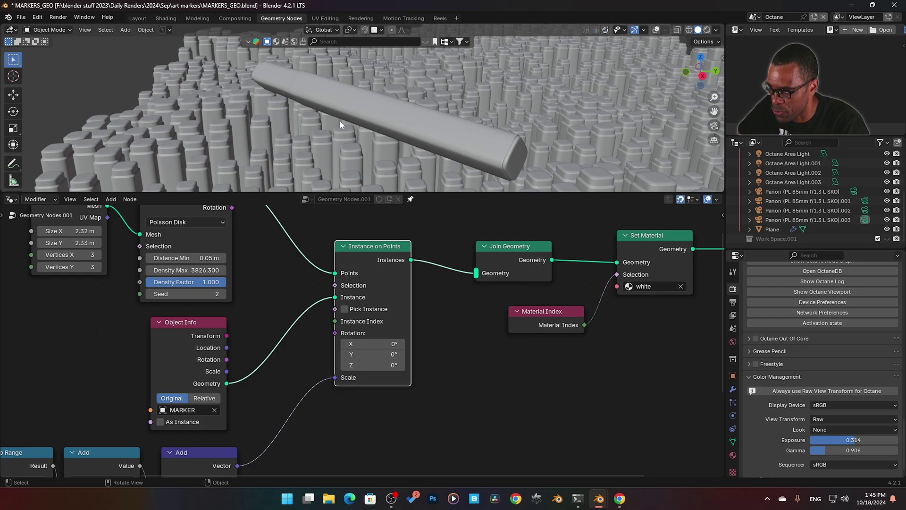
pyautogui.scroll(-3, 340, 121)
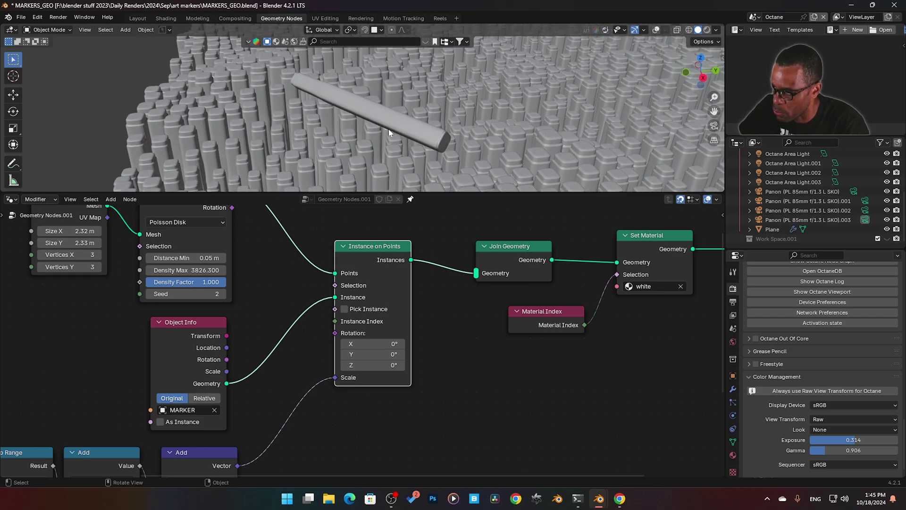
pyautogui.moveTo(190, 367); pyautogui.dragTo(183, 336, button='middle')
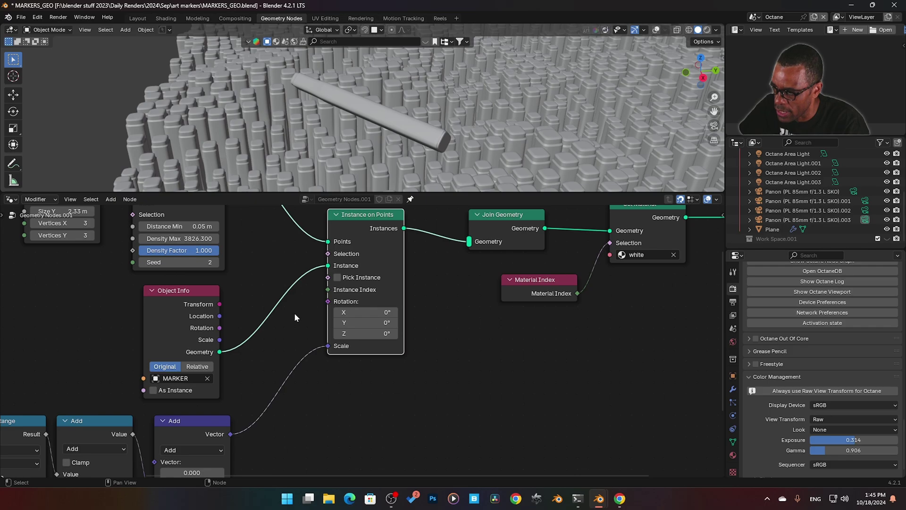
pyautogui.moveTo(295, 317); pyautogui.dragTo(285, 356, button='middle')
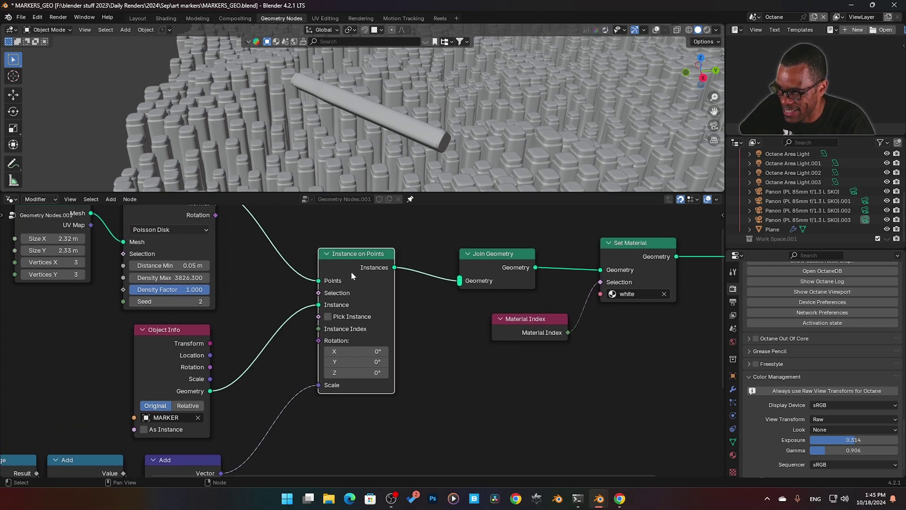
pyautogui.moveTo(472, 148); pyautogui.dragTo(355, 231, button='middle')
pyautogui.click(545, 128)
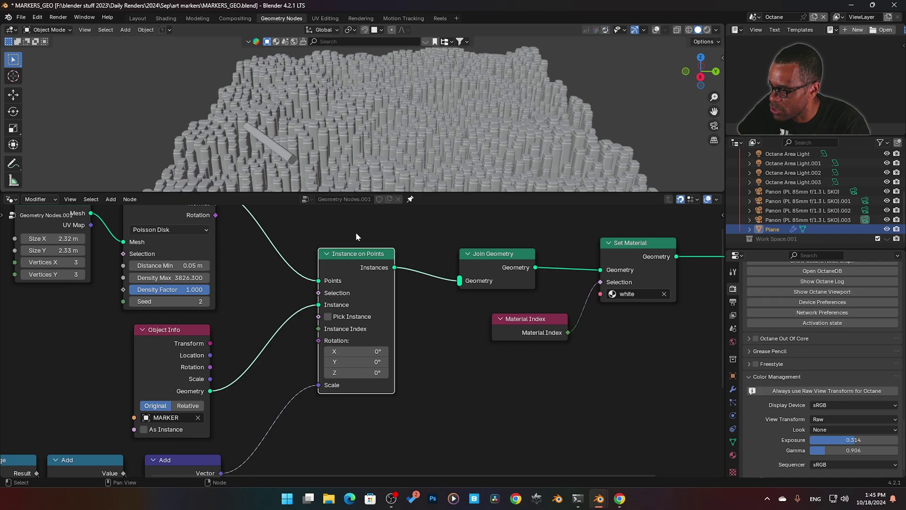
pyautogui.moveTo(319, 305); pyautogui.dragTo(288, 316)
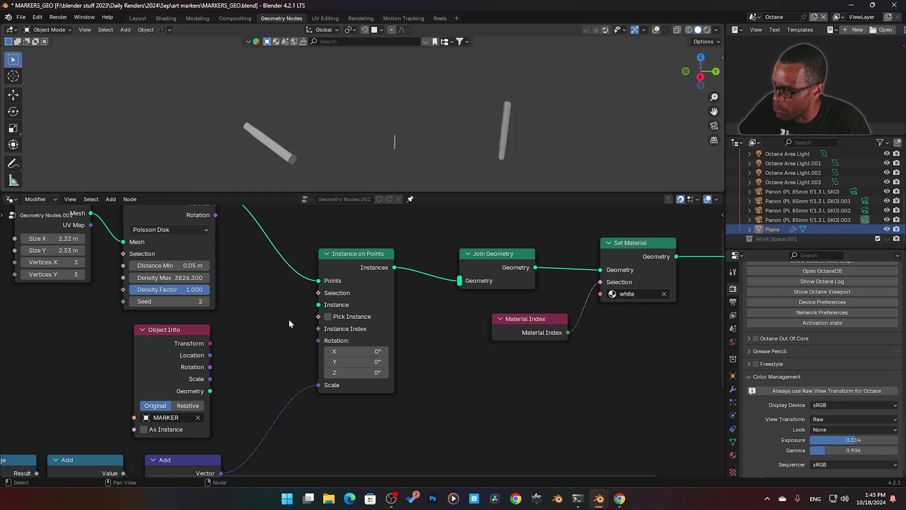
pyautogui.moveTo(415, 146); pyautogui.dragTo(334, 166, button='middle')
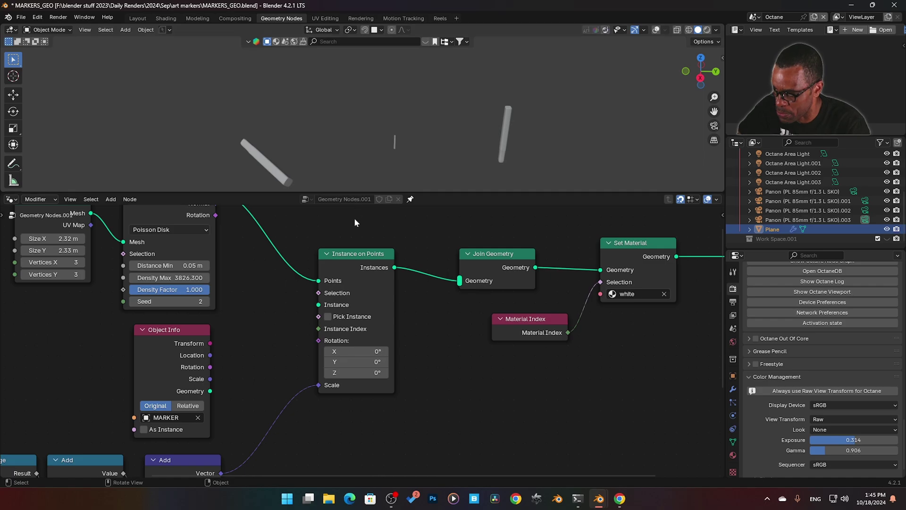
pyautogui.moveTo(210, 390); pyautogui.dragTo(319, 305)
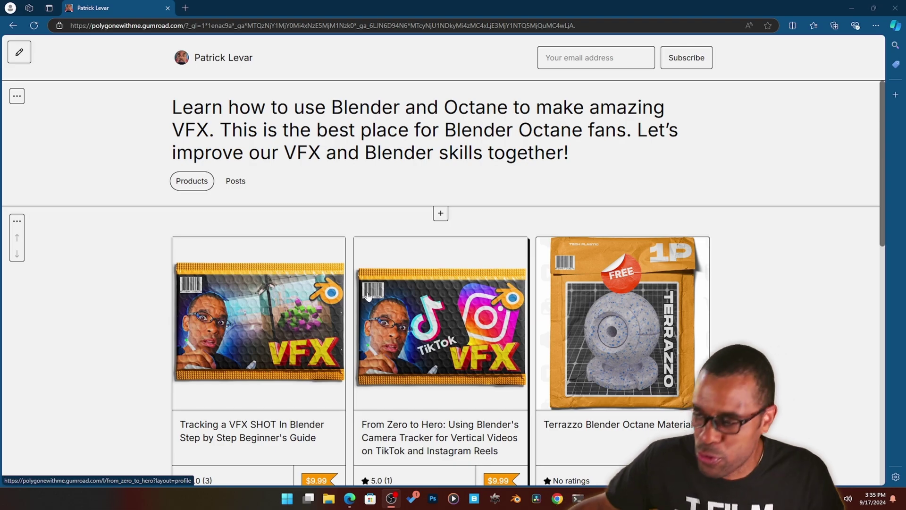
# - Scroll the Gumroad store past the VFX tutorials to the free Octane material products
pyautogui.scroll(-4, 753, 322)
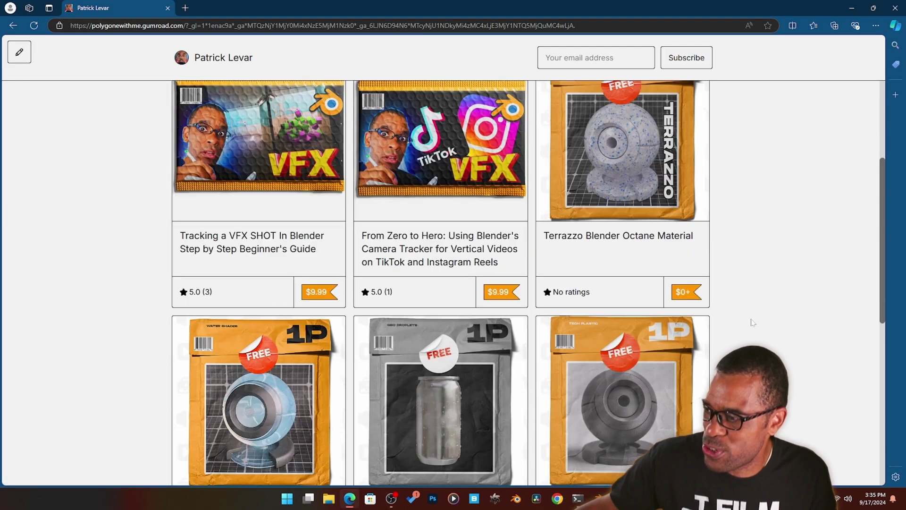
pyautogui.scroll(-10, 491, 282)
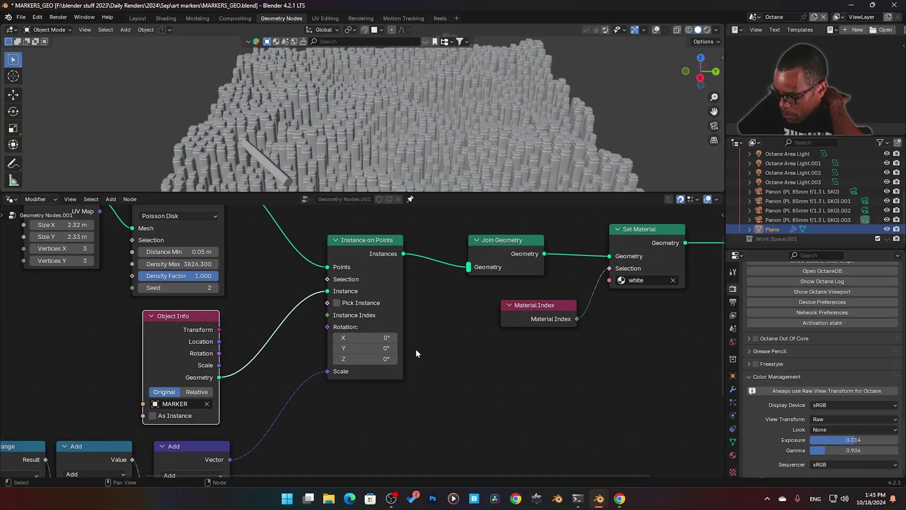
pyautogui.moveTo(373, 126); pyautogui.dragTo(372, 129, button='middle')
pyautogui.moveTo(368, 428); pyautogui.dragTo(384, 358, button='middle')
pyautogui.moveTo(277, 378); pyautogui.dragTo(290, 360, button='middle')
pyautogui.click(226, 346)
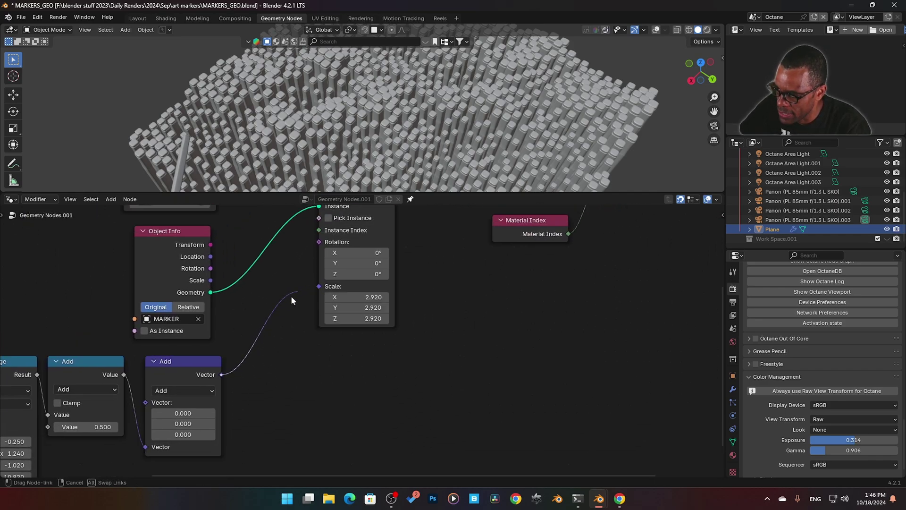
pyautogui.moveTo(291, 301); pyautogui.dragTo(298, 312)
pyautogui.moveTo(374, 140)
pyautogui.mouseDown(button='middle')
pyautogui.moveTo(447, 105)
pyautogui.moveTo(374, 132)
pyautogui.mouseUp(button='middle')
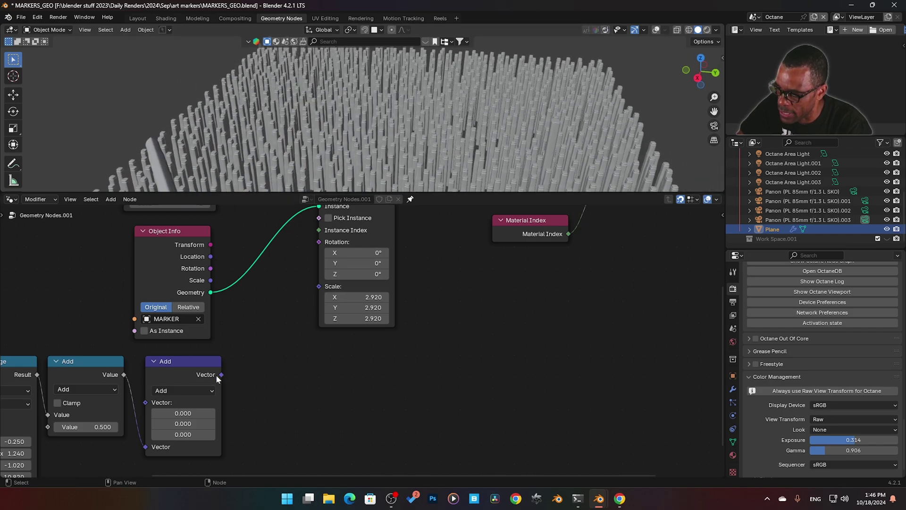
pyautogui.moveTo(221, 375); pyautogui.dragTo(319, 286)
# - Reposition the value Add node and route Map Range's result straight into Scale
pyautogui.hscroll(-8, 290, 351)
pyautogui.scroll(-3, 291, 351)
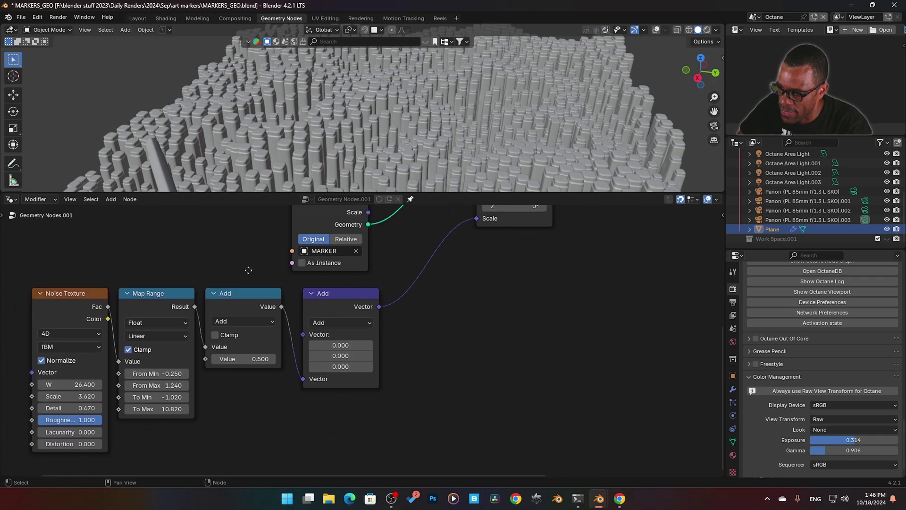
pyautogui.click(246, 304)
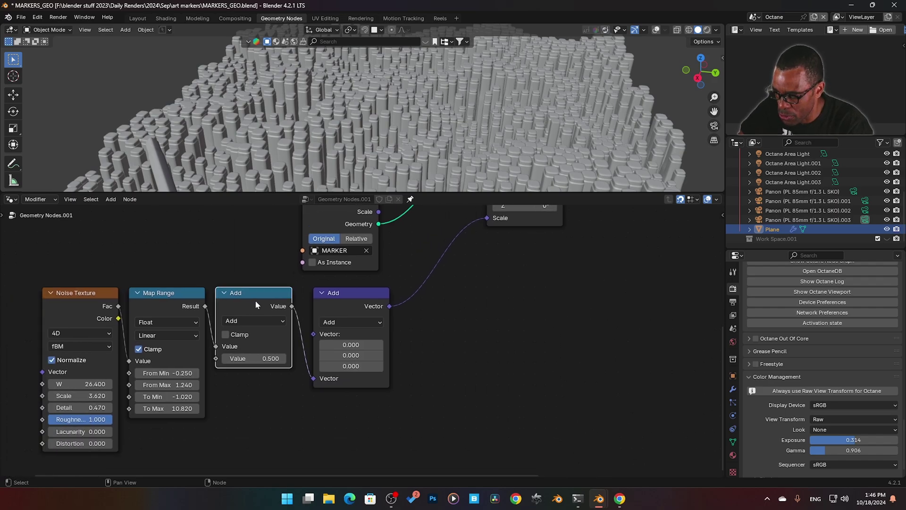
pyautogui.press('g')
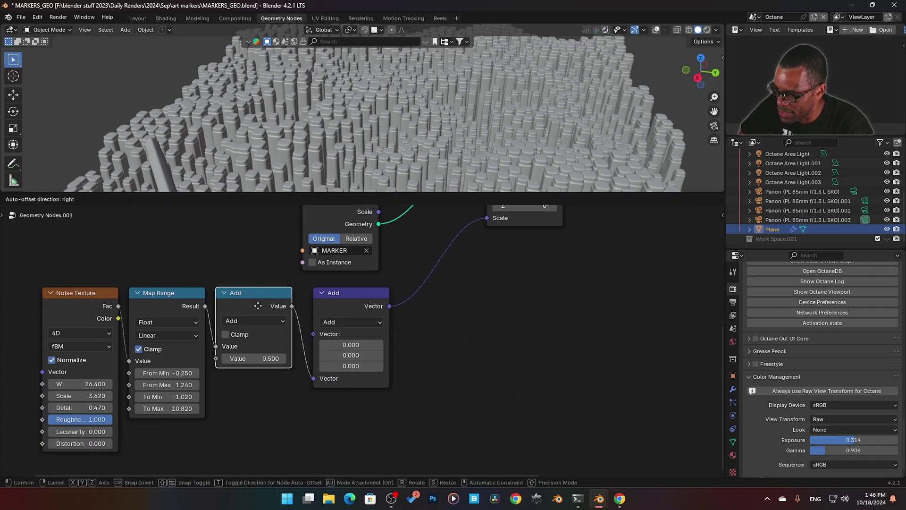
pyautogui.click(257, 306)
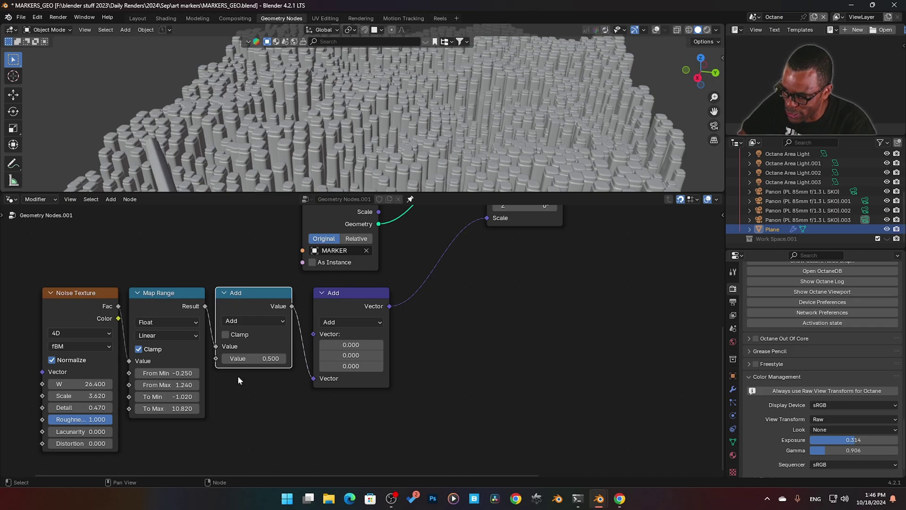
pyautogui.moveTo(238, 380); pyautogui.dragTo(273, 417, button='middle')
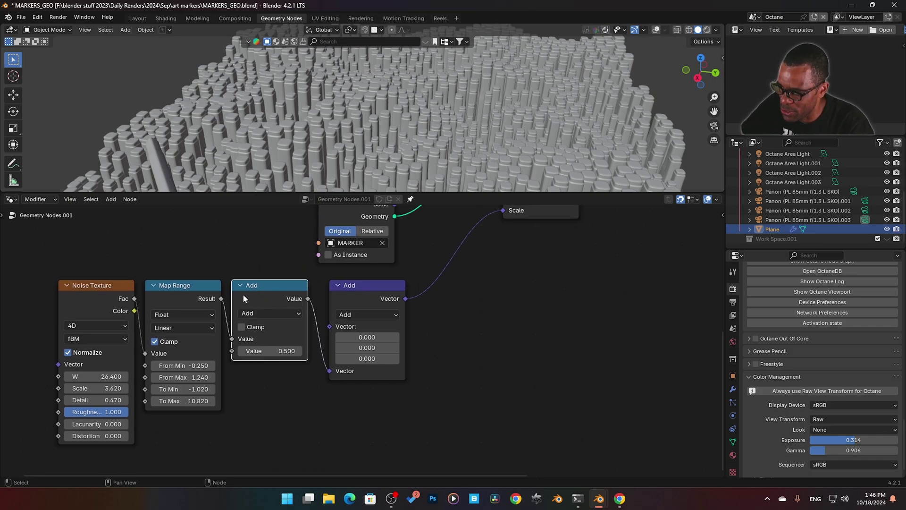
pyautogui.click(168, 290)
pyautogui.moveTo(203, 332); pyautogui.dragTo(197, 398, button='middle')
pyautogui.moveTo(192, 381); pyautogui.dragTo(463, 252)
pyautogui.scroll(-5, 380, 120)
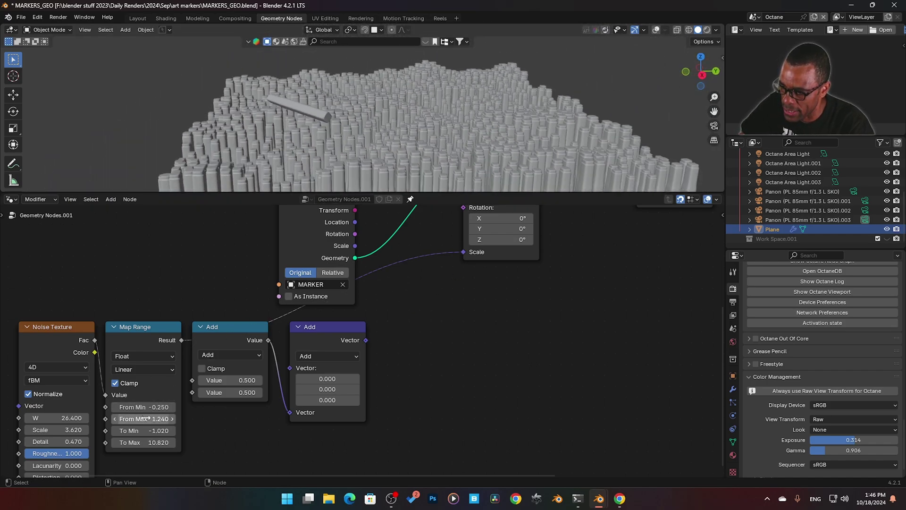
pyautogui.moveTo(350, 135); pyautogui.dragTo(372, 155, button='middle')
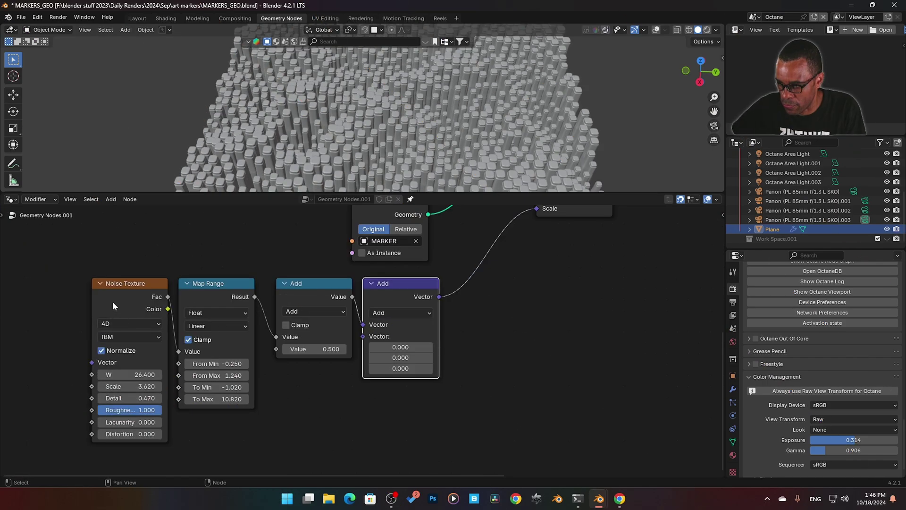
# - Replace the Noise Texture's Fac link into Map Range with its Color output
pyautogui.click(119, 303)
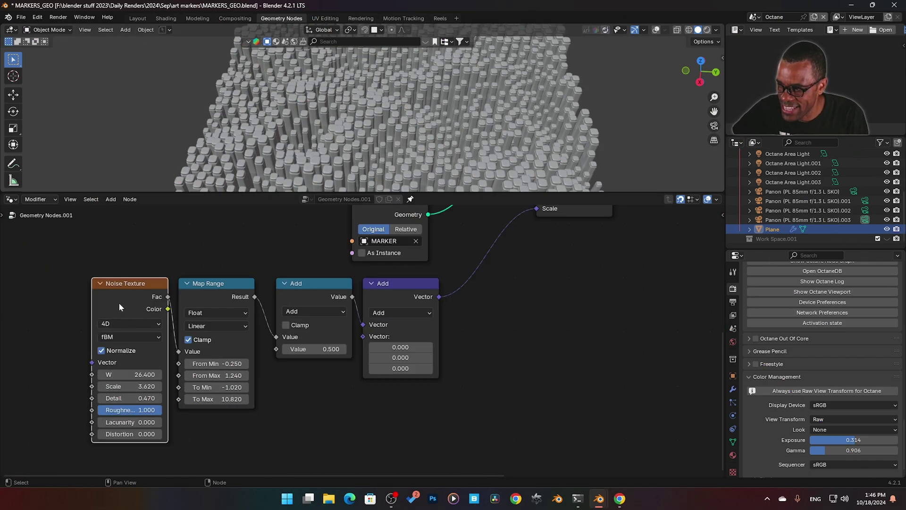
pyautogui.scroll(2, 112, 304)
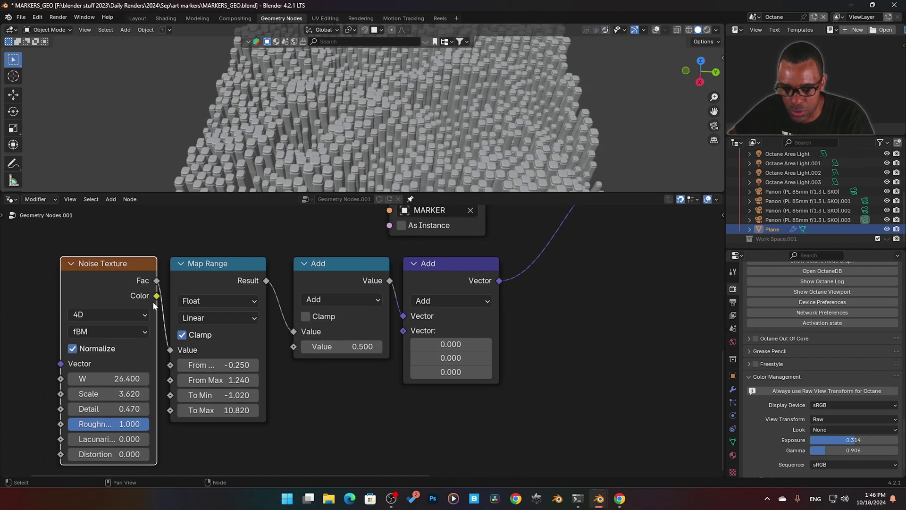
pyautogui.moveTo(150, 302); pyautogui.dragTo(177, 294, button='middle')
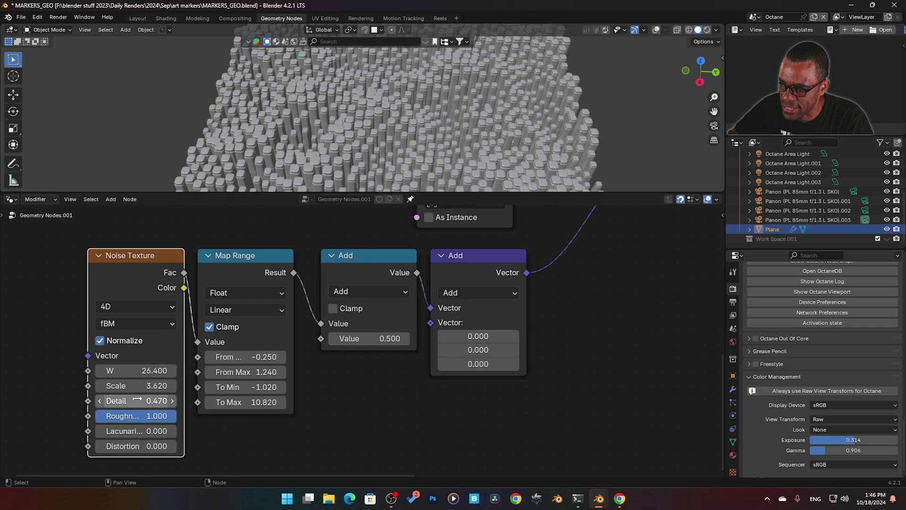
pyautogui.moveTo(378, 131); pyautogui.dragTo(358, 156, button='middle')
pyautogui.moveTo(198, 344); pyautogui.dragTo(264, 227)
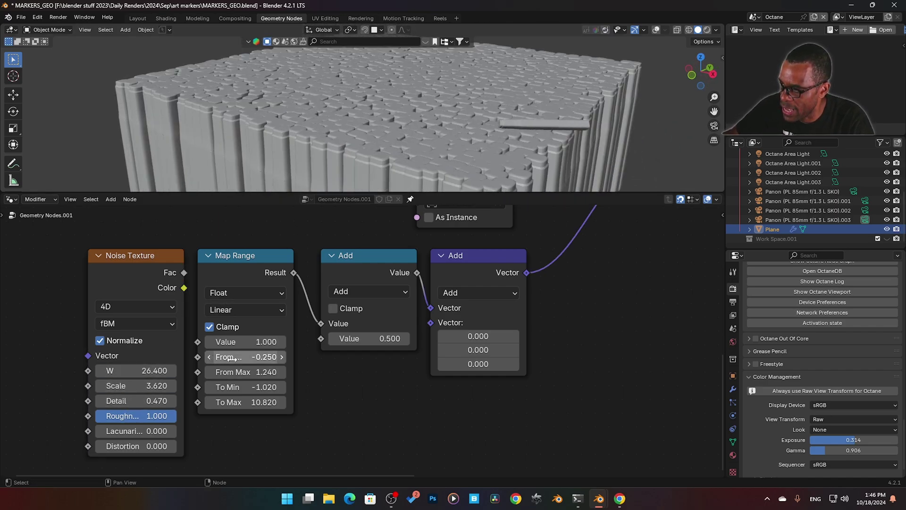
pyautogui.moveTo(406, 118); pyautogui.dragTo(260, 179, button='middle')
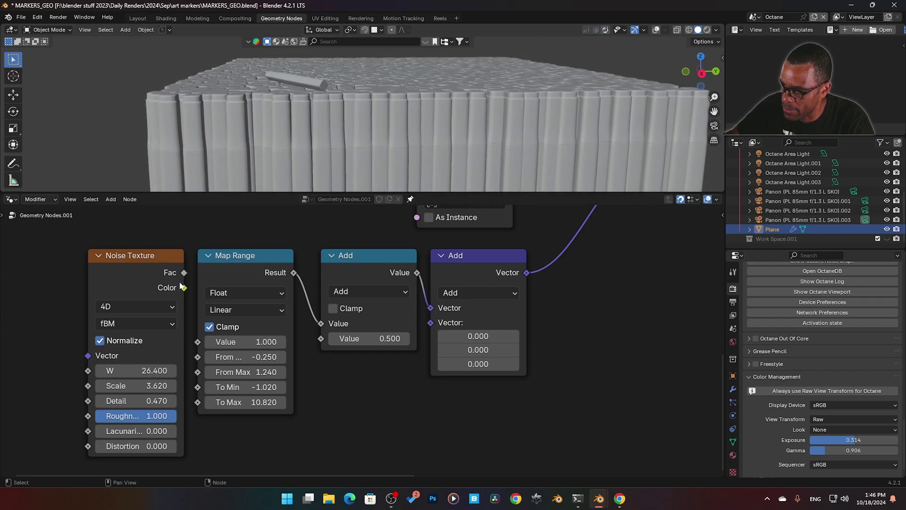
pyautogui.moveTo(181, 286); pyautogui.dragTo(194, 282)
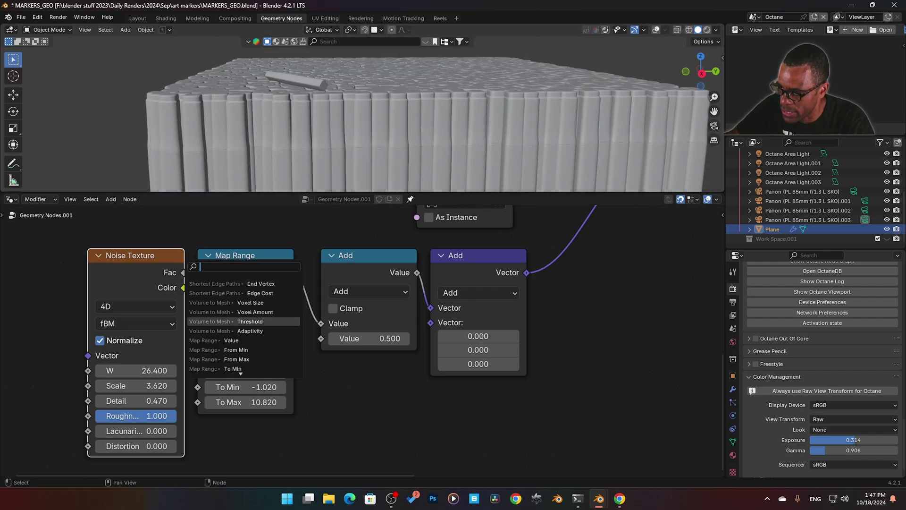
pyautogui.click(231, 339)
# - Raise the Noise Texture W from 26.4 to about 36 to reshuffle the marker heights
pyautogui.moveTo(359, 149); pyautogui.dragTo(446, 116, button='middle')
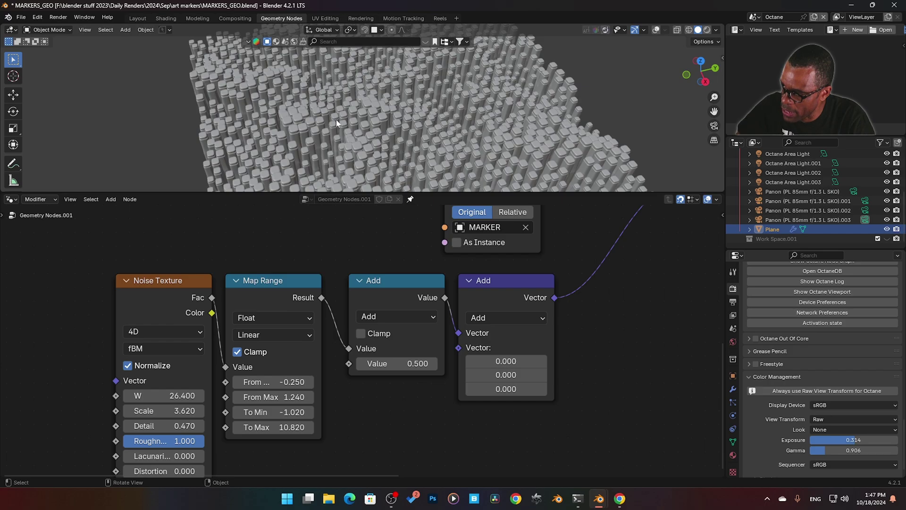
pyautogui.moveTo(336, 121); pyautogui.dragTo(386, 106, button='middle')
pyautogui.moveTo(155, 393); pyautogui.dragTo(170, 350, button='middle')
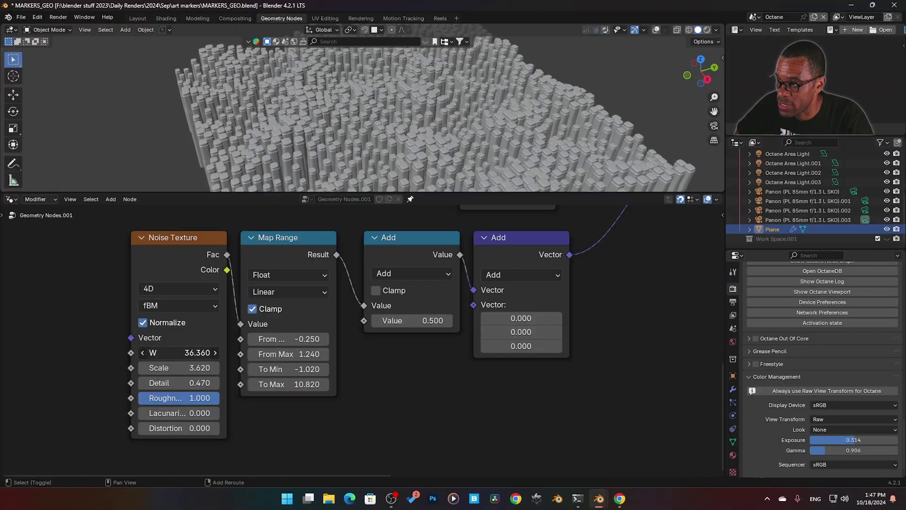
pyautogui.moveTo(172, 353); pyautogui.dragTo(187, 353)
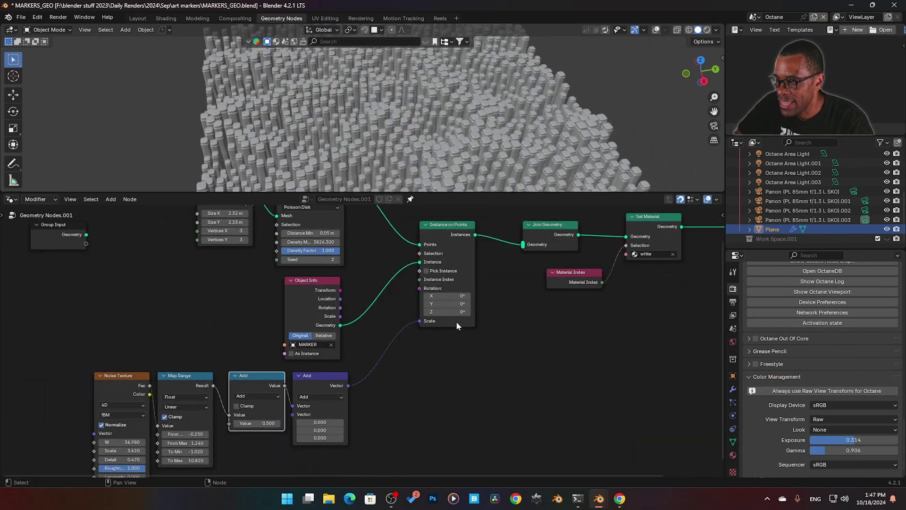
# - Shift Instance on Points, Join Geometry and Set Material left, disconnecting Material Index from the selection
pyautogui.scroll(3, 447, 331)
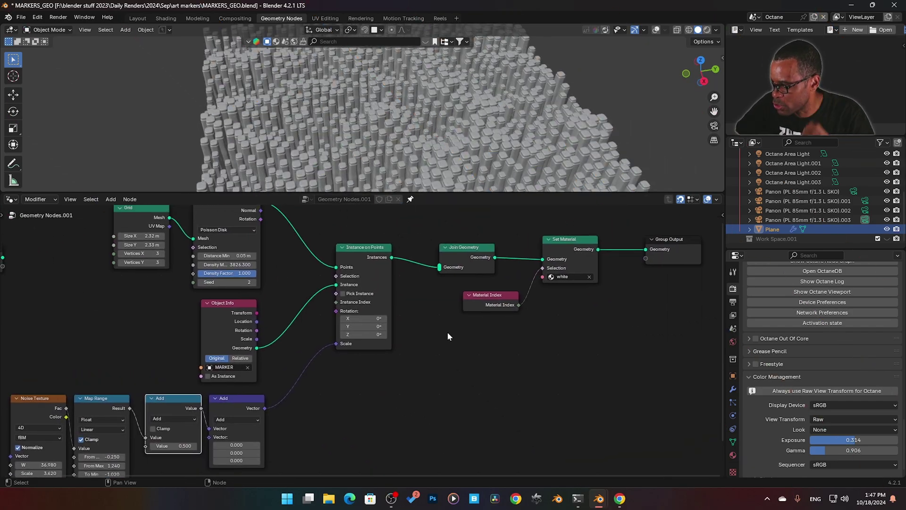
pyautogui.moveTo(258, 273); pyautogui.dragTo(246, 274)
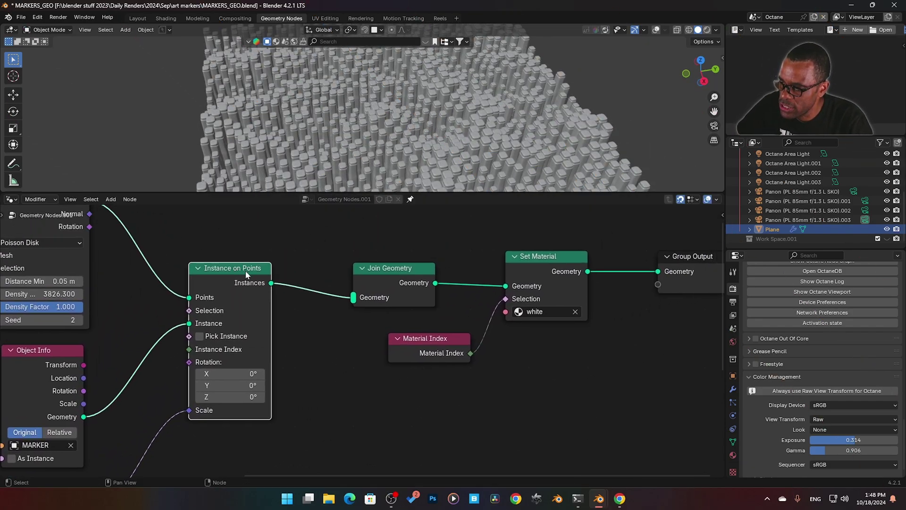
pyautogui.moveTo(372, 268); pyautogui.dragTo(337, 268)
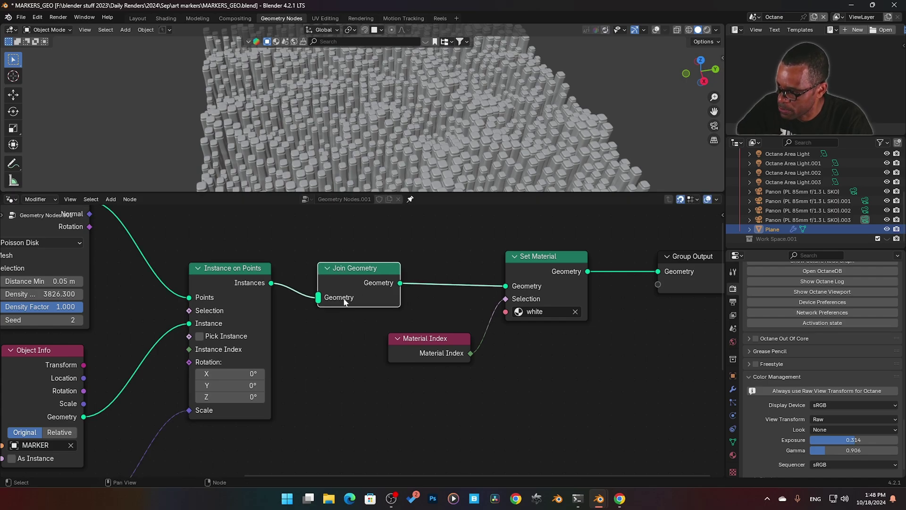
pyautogui.moveTo(536, 269); pyautogui.dragTo(514, 254, button='middle')
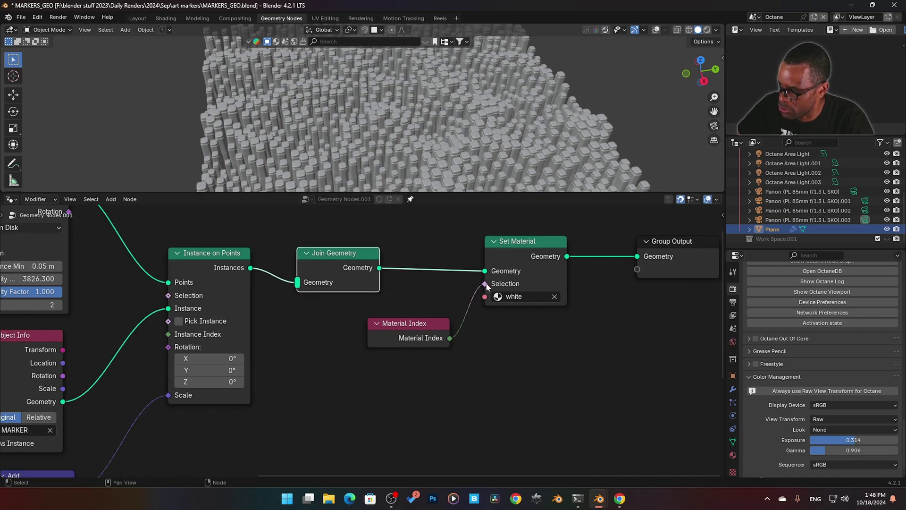
pyautogui.moveTo(487, 284); pyautogui.dragTo(489, 338)
pyautogui.press('g')
pyautogui.click(391, 310)
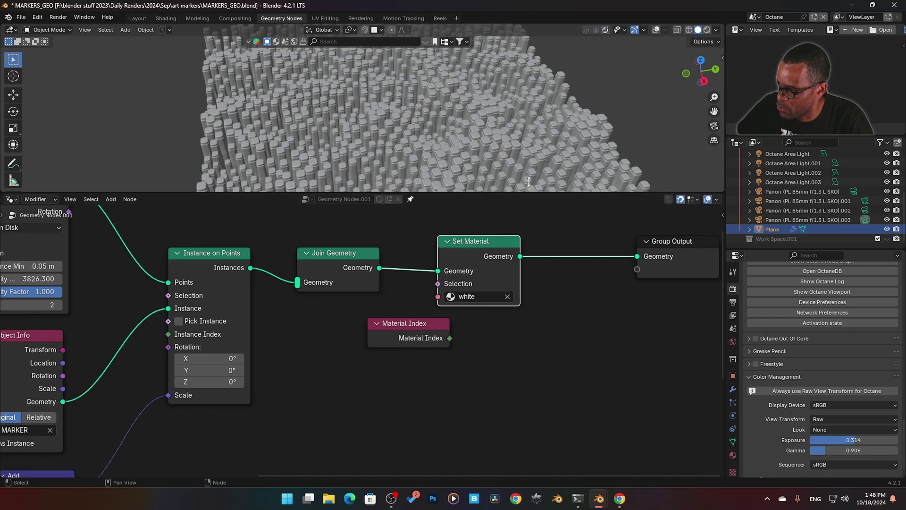
# - Show the rendered Octane preview and select the MARKER object in the Outliner
pyautogui.click(707, 30)
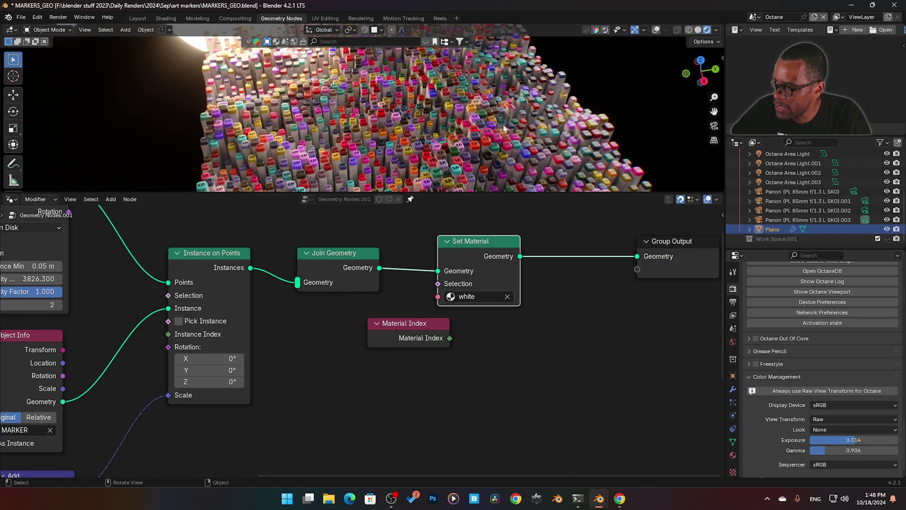
pyautogui.scroll(5, 770, 208)
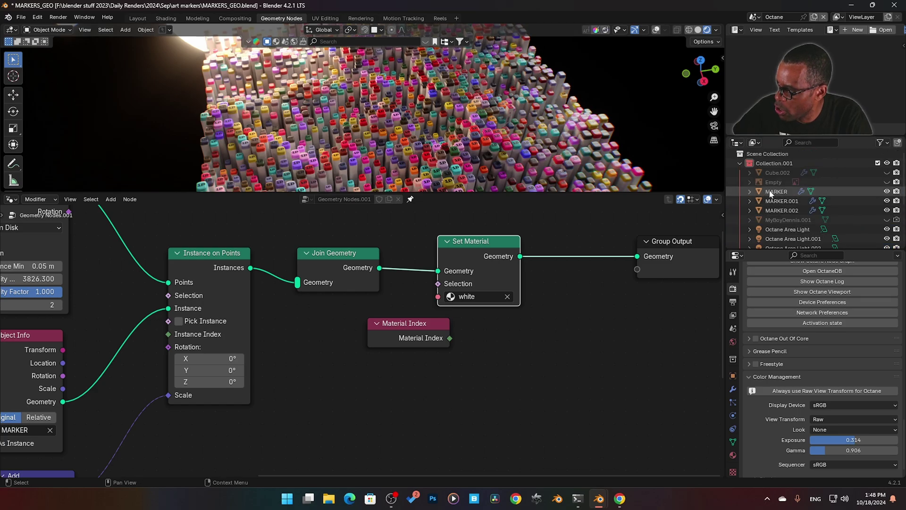
pyautogui.click(776, 191)
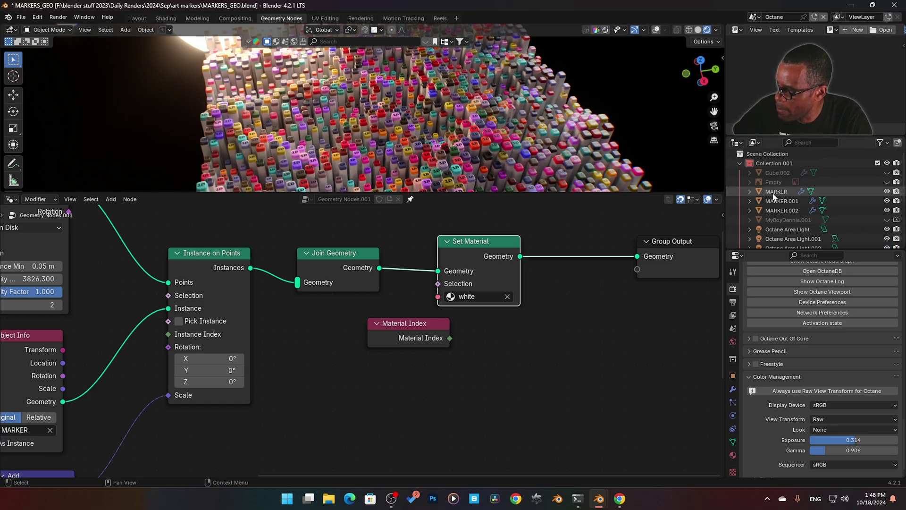
# - Switch to the Shading workspace and set the viewport to a full Octane render
pyautogui.click(166, 19)
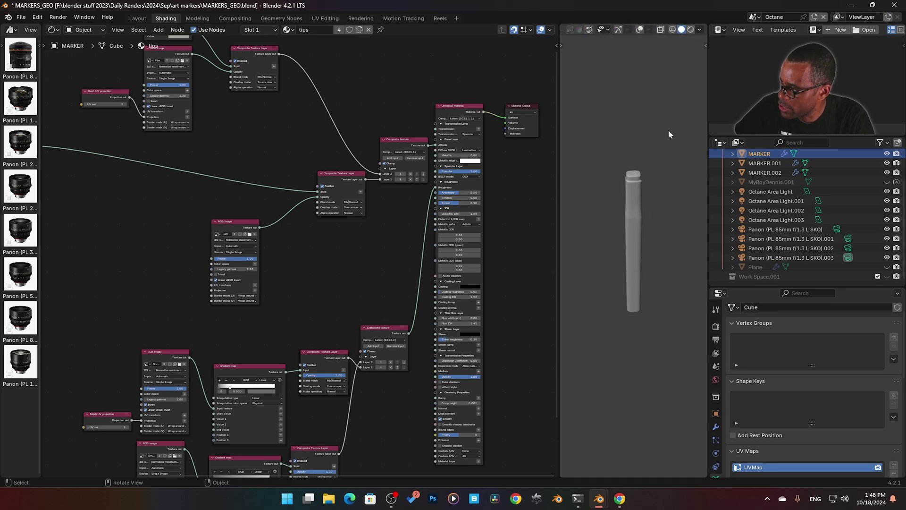
pyautogui.scroll(3, 658, 193)
pyautogui.press('z')
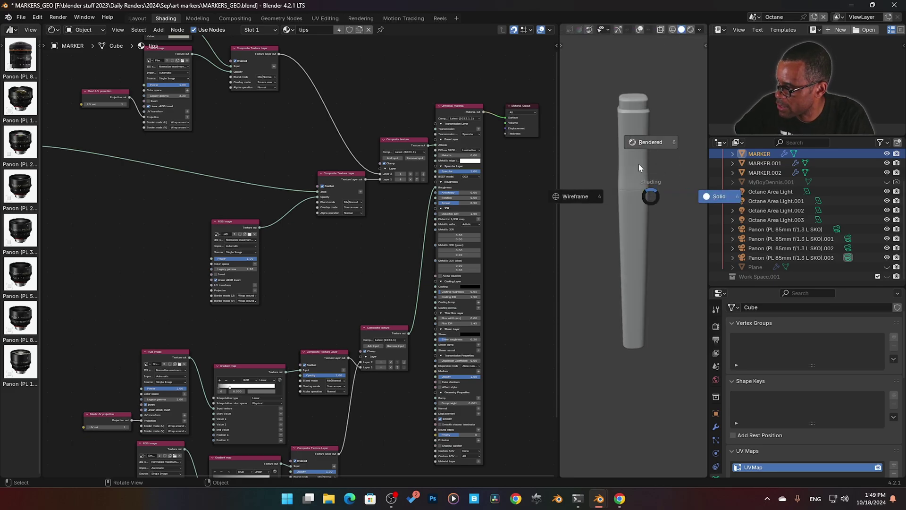
pyautogui.click(640, 168)
pyautogui.scroll(2, 479, 149)
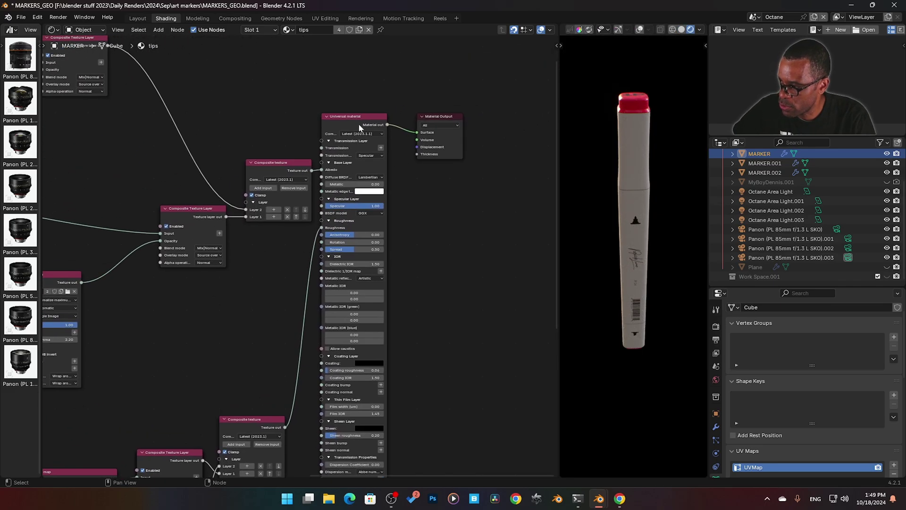
# - Rearrange the Composite texture and layer nodes, then select the RGB image node
pyautogui.moveTo(332, 218); pyautogui.dragTo(366, 212, button='middle')
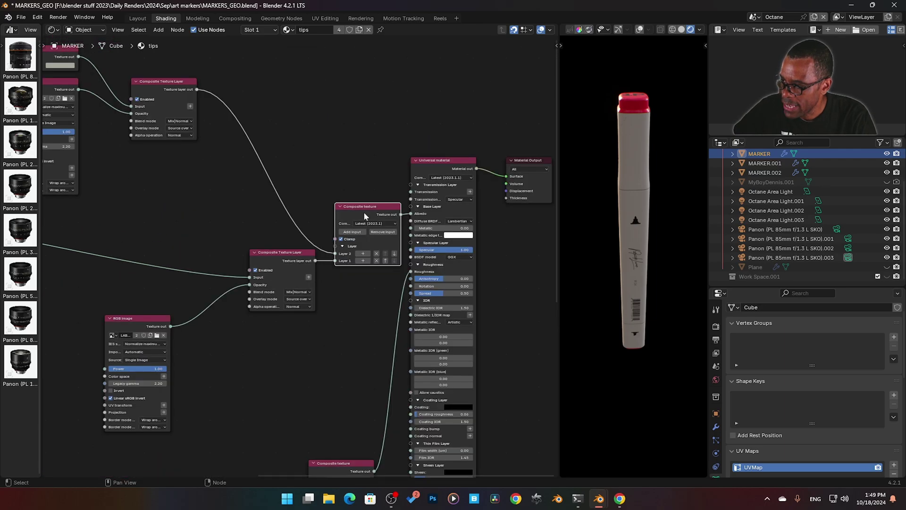
pyautogui.moveTo(366, 212); pyautogui.dragTo(354, 189)
pyautogui.moveTo(286, 251); pyautogui.dragTo(261, 260)
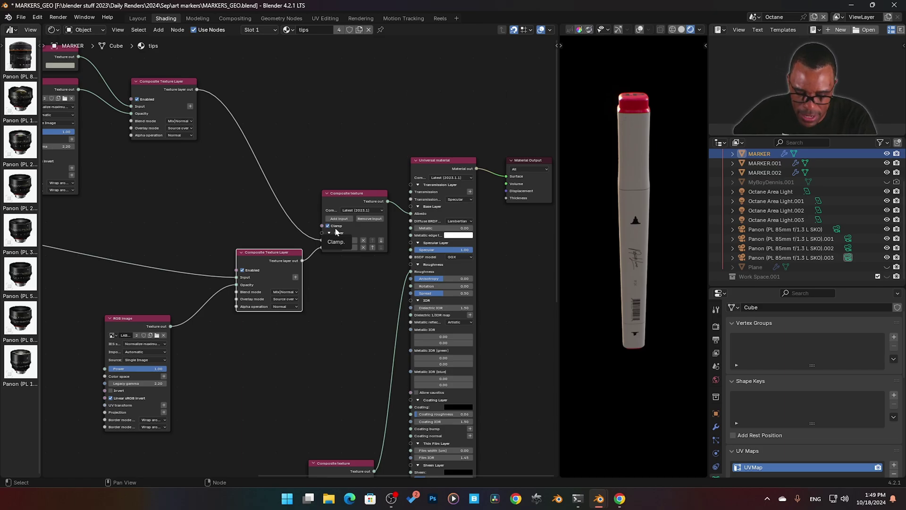
pyautogui.moveTo(207, 176); pyautogui.dragTo(166, 122, button='middle')
pyautogui.scroll(2, 166, 122)
pyautogui.click(159, 105)
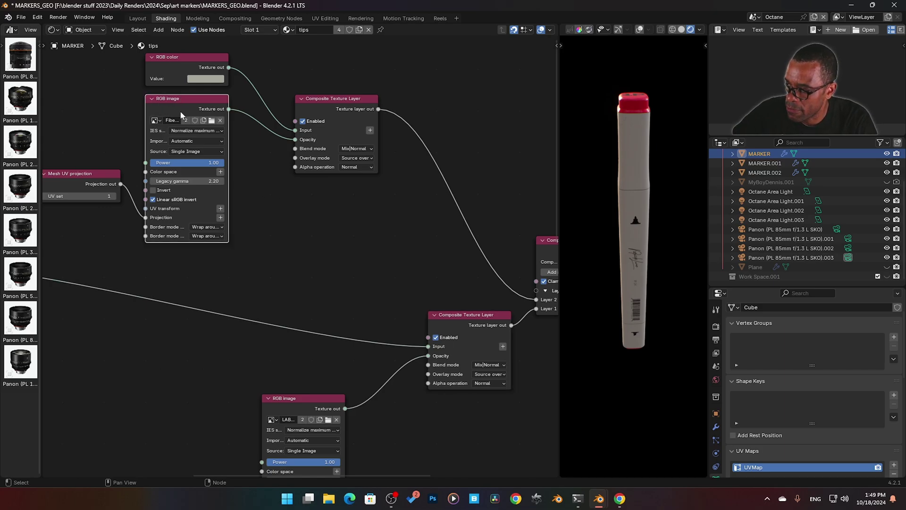
# - Bring the render close-up along the marker to the signature, 1P24 and barcode label
pyautogui.scroll(6, 669, 272)
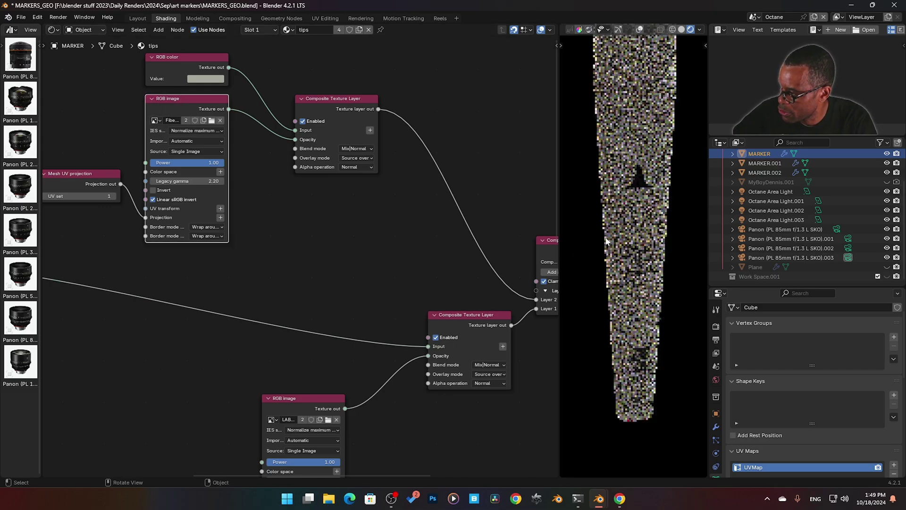
pyautogui.moveTo(635, 257)
pyautogui.mouseDown(button='middle')
pyautogui.moveTo(630, 267)
pyautogui.moveTo(655, 279)
pyautogui.moveTo(639, 93)
pyautogui.moveTo(641, 112)
pyautogui.moveTo(655, 75)
pyautogui.moveTo(644, 83)
pyautogui.moveTo(636, 250)
pyautogui.mouseUp(button='middle')
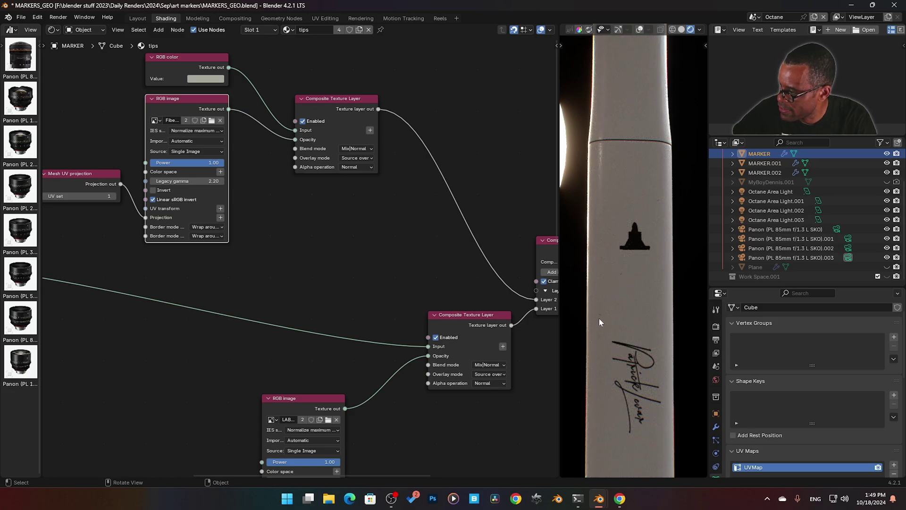
pyautogui.moveTo(624, 338); pyautogui.dragTo(644, 378, button='middle')
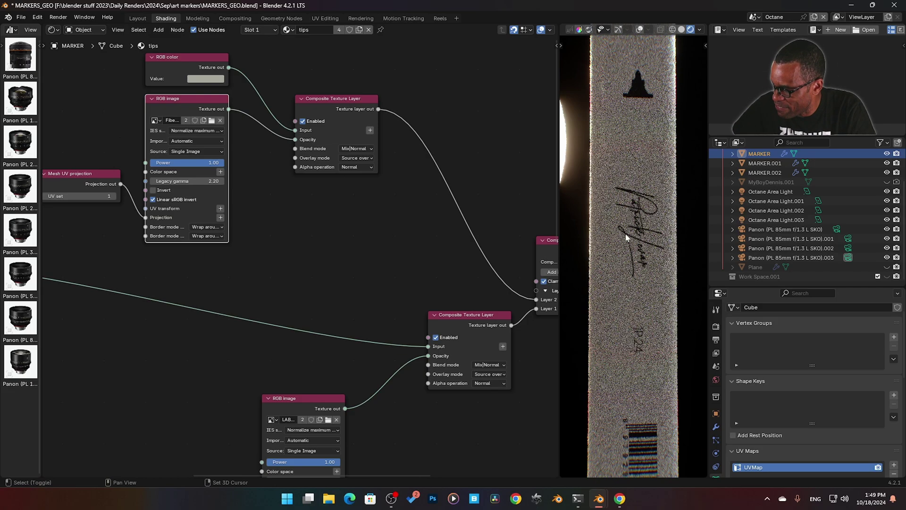
pyautogui.moveTo(166, 103); pyautogui.dragTo(190, 135, button='middle')
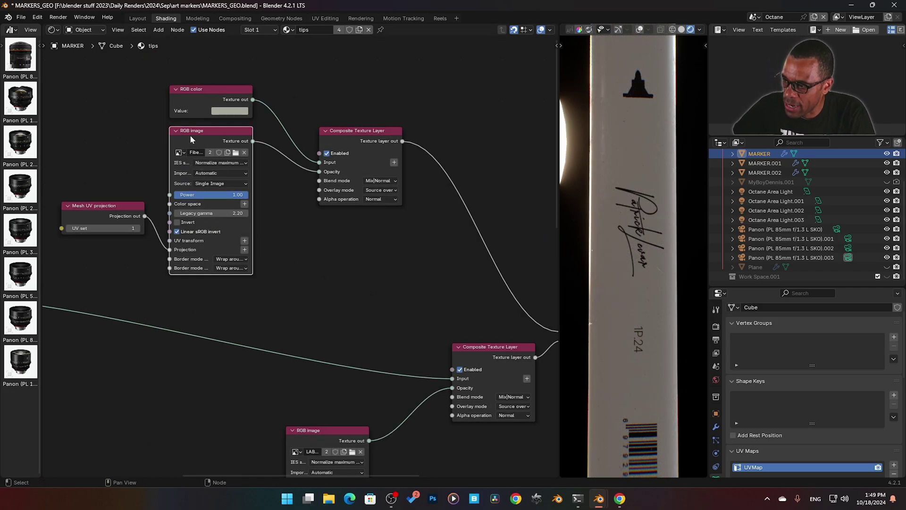
pyautogui.moveTo(203, 92); pyautogui.dragTo(218, 85)
pyautogui.click(246, 95)
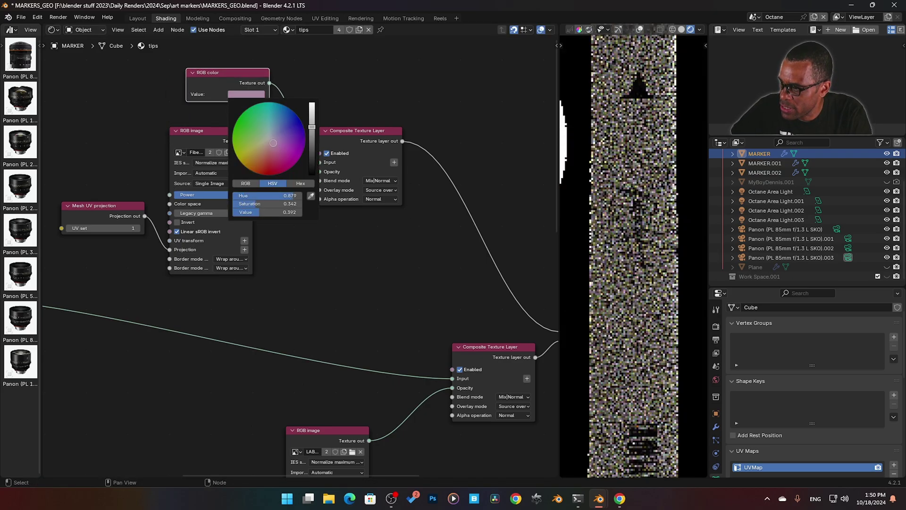
pyautogui.click(242, 114)
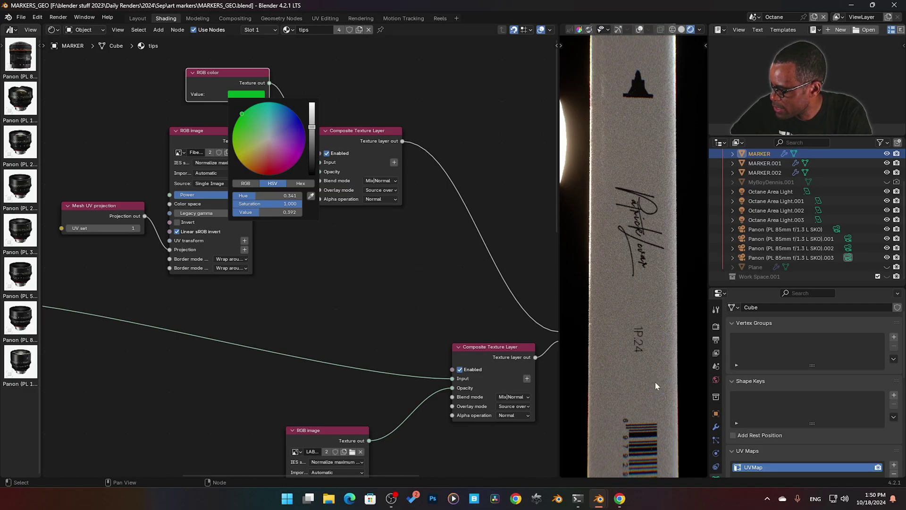
pyautogui.moveTo(654, 304)
pyautogui.mouseDown(button='middle')
pyautogui.moveTo(639, 336)
pyautogui.moveTo(653, 389)
pyautogui.moveTo(647, 319)
pyautogui.mouseUp(button='middle')
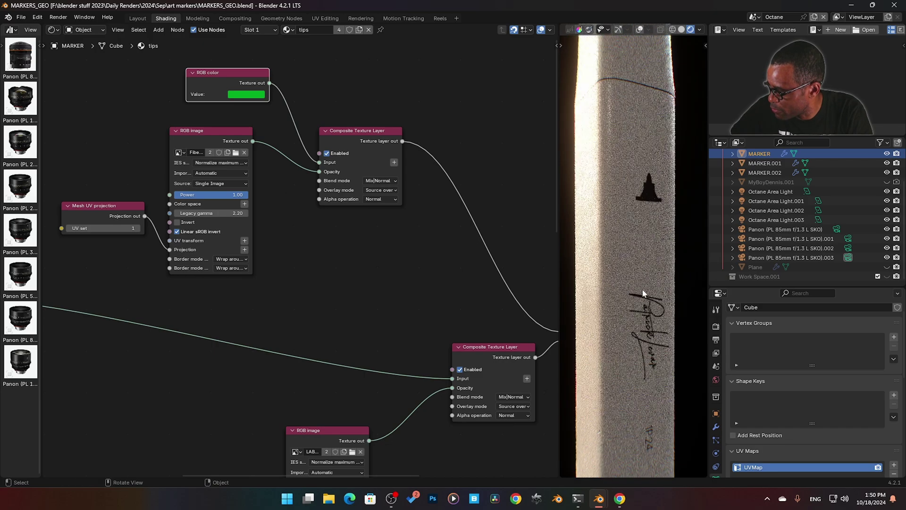
pyautogui.scroll(4, 646, 346)
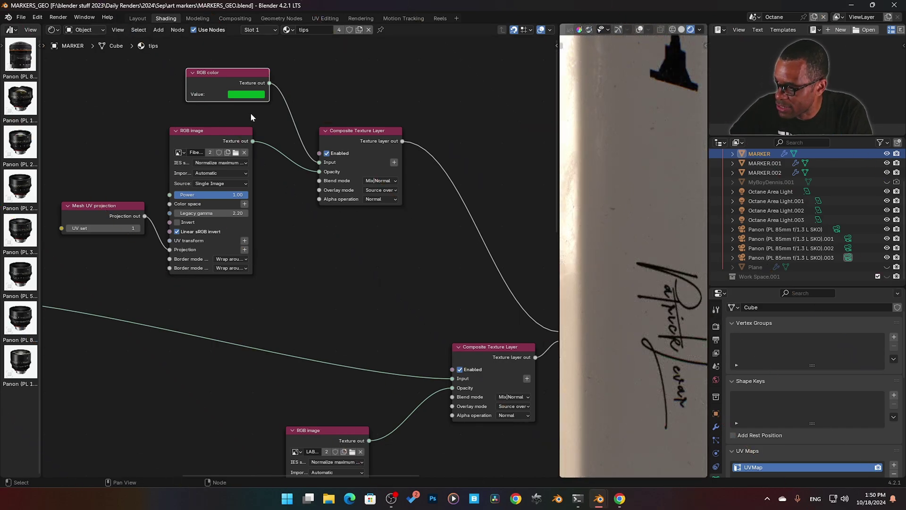
pyautogui.click(230, 72)
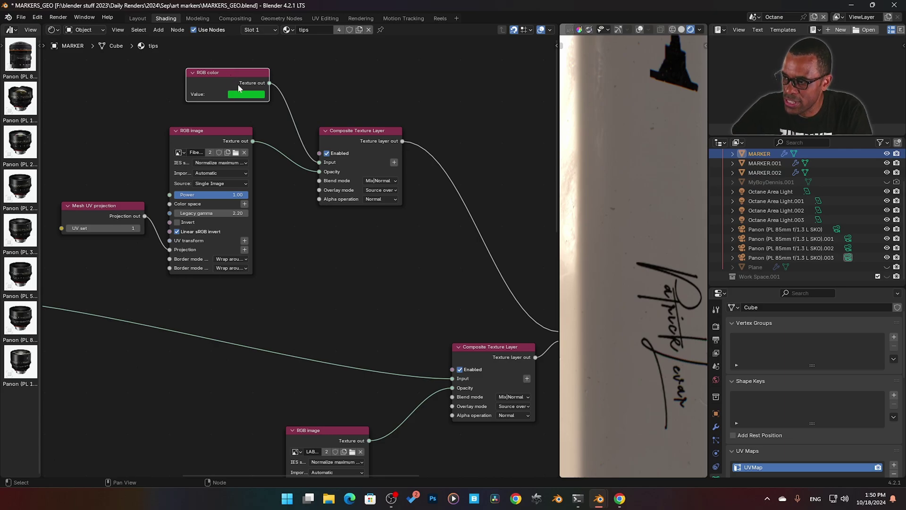
pyautogui.hotkey('ctrl', 'v')
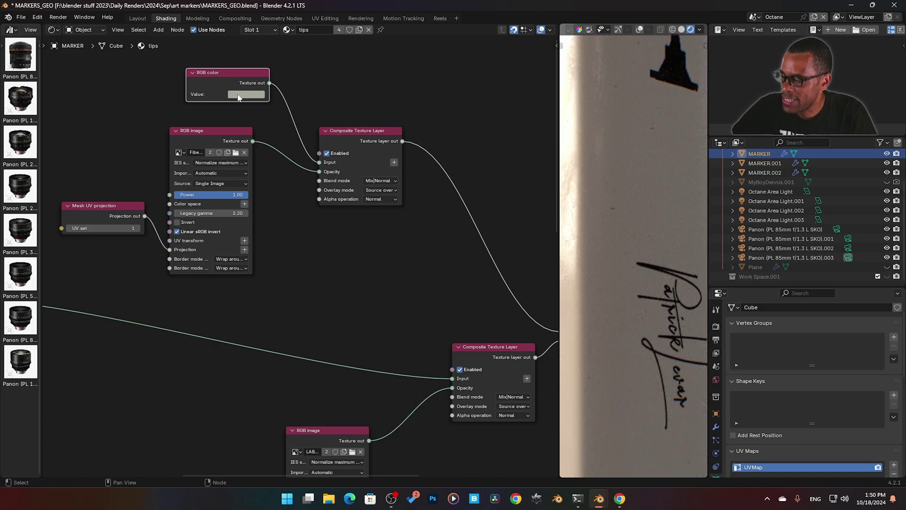
pyautogui.click(197, 136)
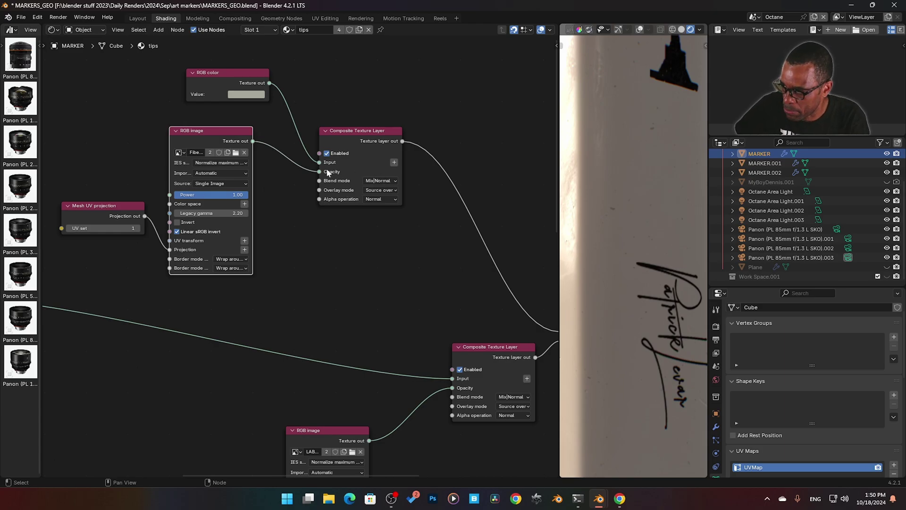
# - Widen the lower RGB image node so its LABEL.psd labels read fully
pyautogui.scroll(-5, 376, 316)
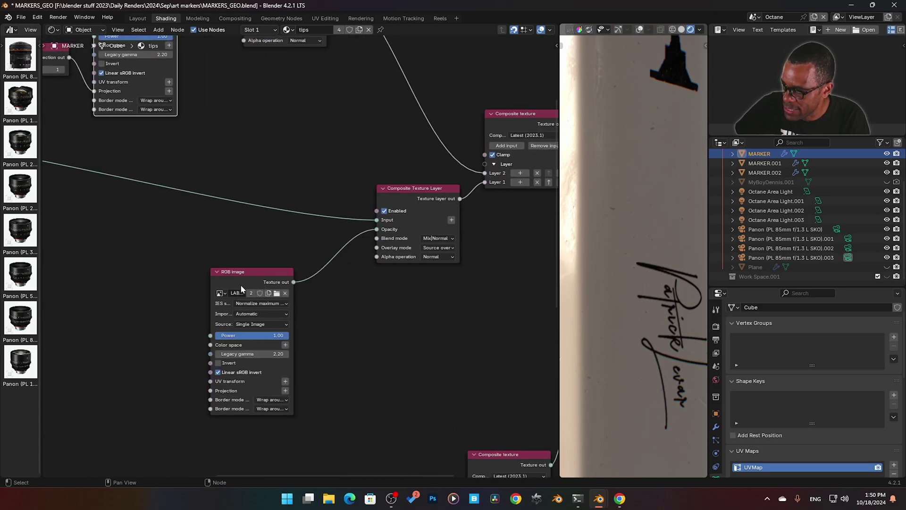
pyautogui.click(217, 286)
pyautogui.moveTo(210, 281); pyautogui.dragTo(142, 281)
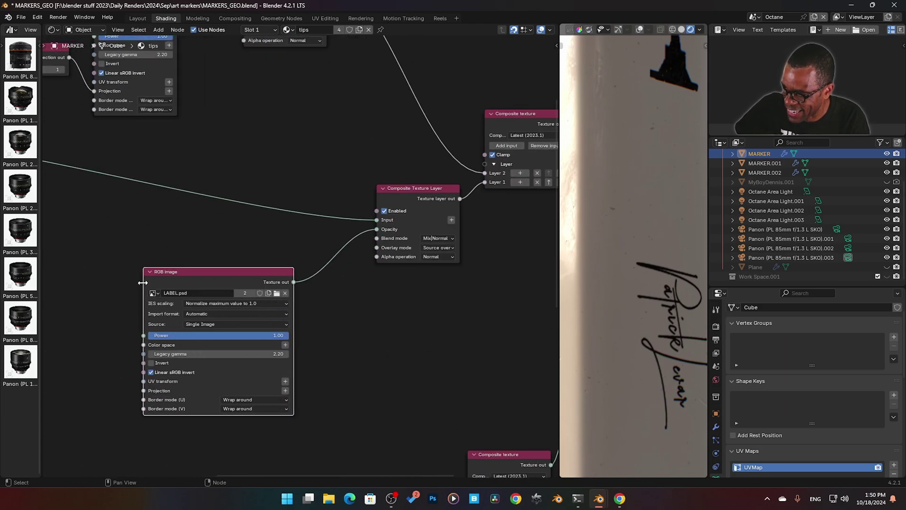
pyautogui.scroll(-1, 189, 214)
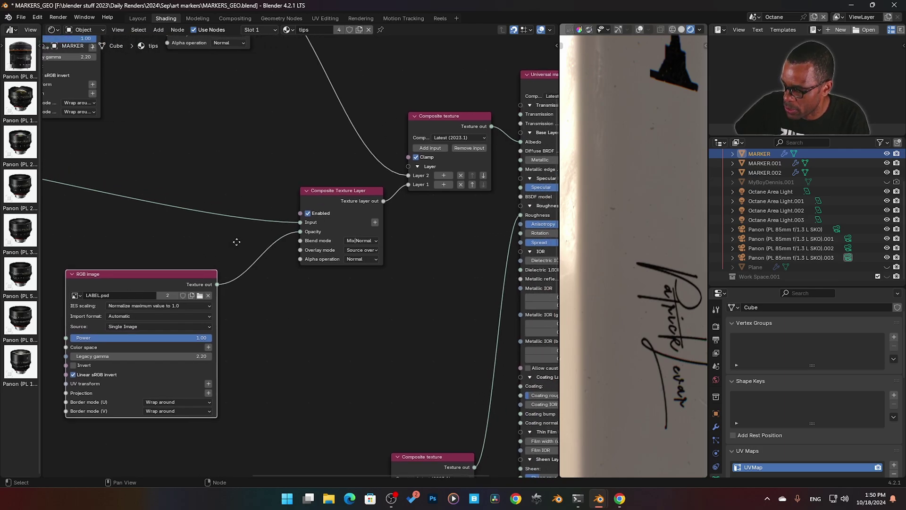
pyautogui.scroll(-4, 211, 259)
pyautogui.keyDown('ctrl'); pyautogui.moveTo(209, 261); pyautogui.dragTo(423, 242, button='middle'); pyautogui.keyUp('ctrl')
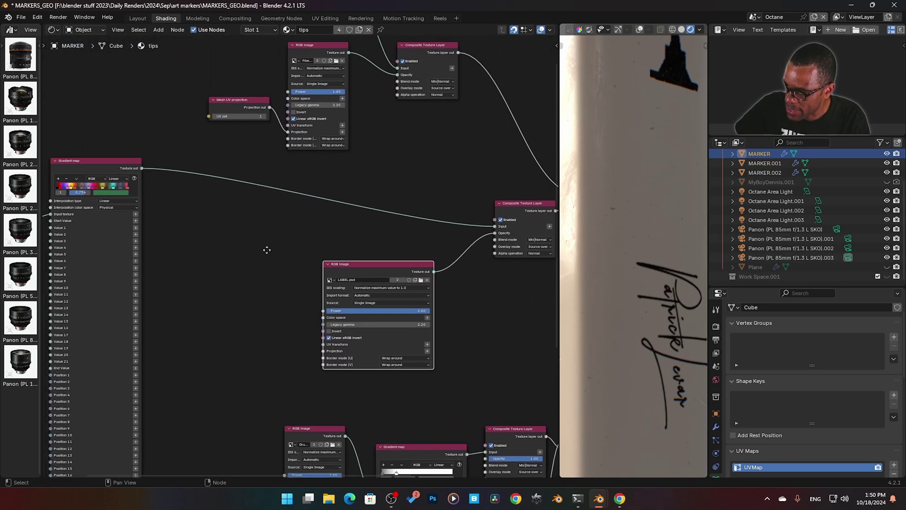
# - Select the Gradient map node and orbit the render down onto the red cap
pyautogui.keyDown('ctrl'); pyautogui.hscroll(-5, 338, 191); pyautogui.keyUp('ctrl')
pyautogui.keyDown('ctrl'); pyautogui.hscroll(5, 344, 238); pyautogui.keyUp('ctrl')
pyautogui.keyDown('ctrl'); pyautogui.hscroll(-5, 330, 239); pyautogui.keyUp('ctrl')
pyautogui.click(195, 183)
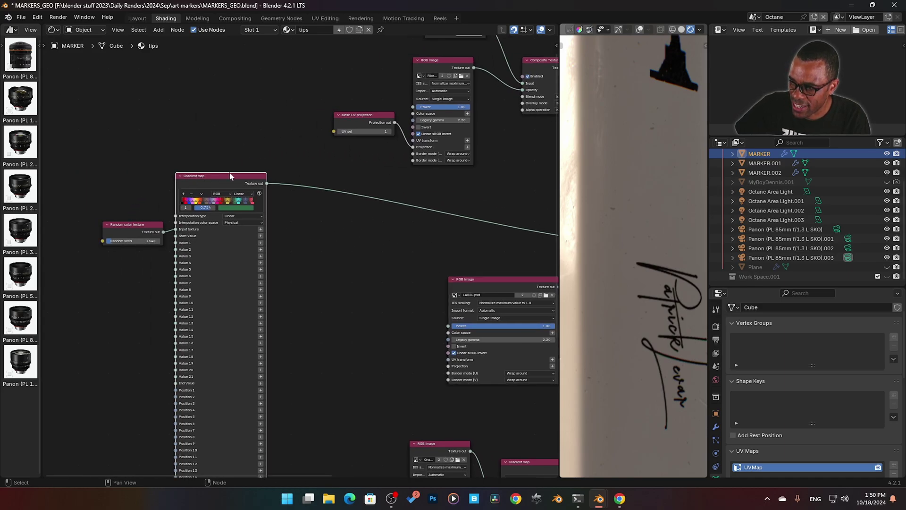
pyautogui.keyDown('ctrl'); pyautogui.hscroll(3, 373, 238); pyautogui.keyUp('ctrl')
pyautogui.scroll(-8, 628, 199)
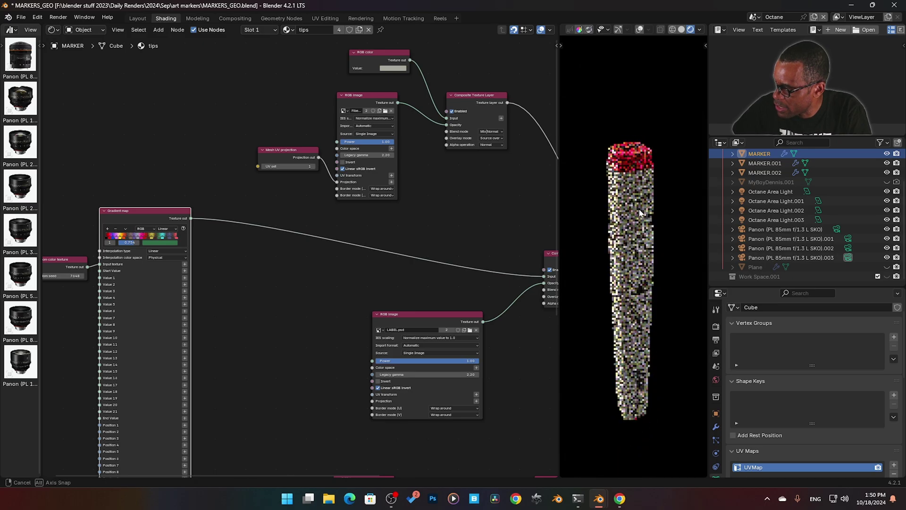
pyautogui.moveTo(629, 201)
pyautogui.mouseDown(button='middle')
pyautogui.moveTo(633, 211)
pyautogui.moveTo(621, 140)
pyautogui.moveTo(640, 299)
pyautogui.moveTo(599, 319)
pyautogui.moveTo(621, 315)
pyautogui.moveTo(637, 251)
pyautogui.moveTo(625, 290)
pyautogui.mouseUp(button='middle')
pyautogui.scroll(5, 633, 211)
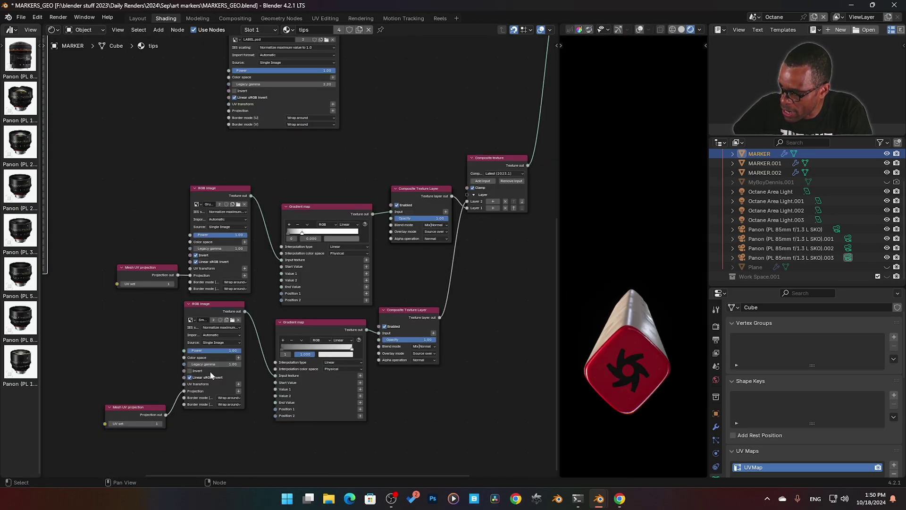
# - Nudge the Random color texture node beside the Gradient map and orbit to a side view
pyautogui.moveTo(211, 376); pyautogui.dragTo(266, 241, button='middle')
pyautogui.scroll(5, 132, 234)
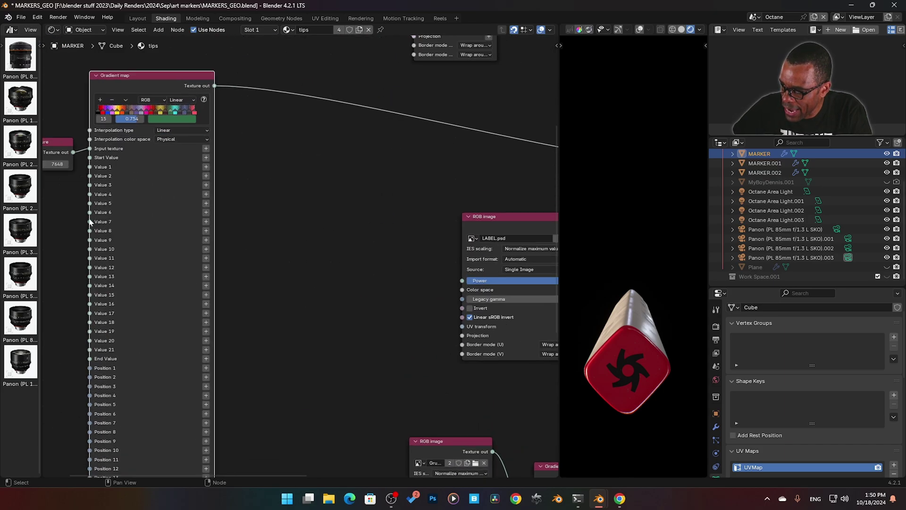
pyautogui.moveTo(164, 172); pyautogui.dragTo(151, 163)
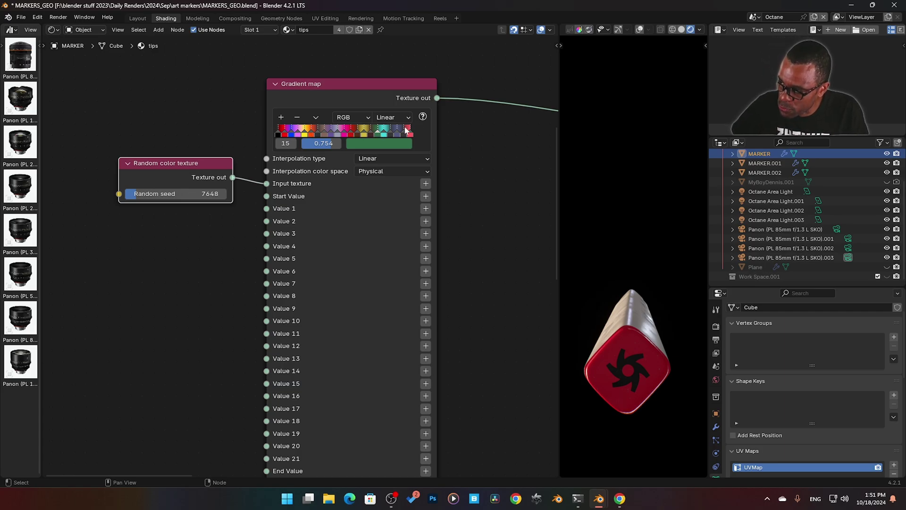
pyautogui.moveTo(623, 199); pyautogui.dragTo(631, 296, button='middle')
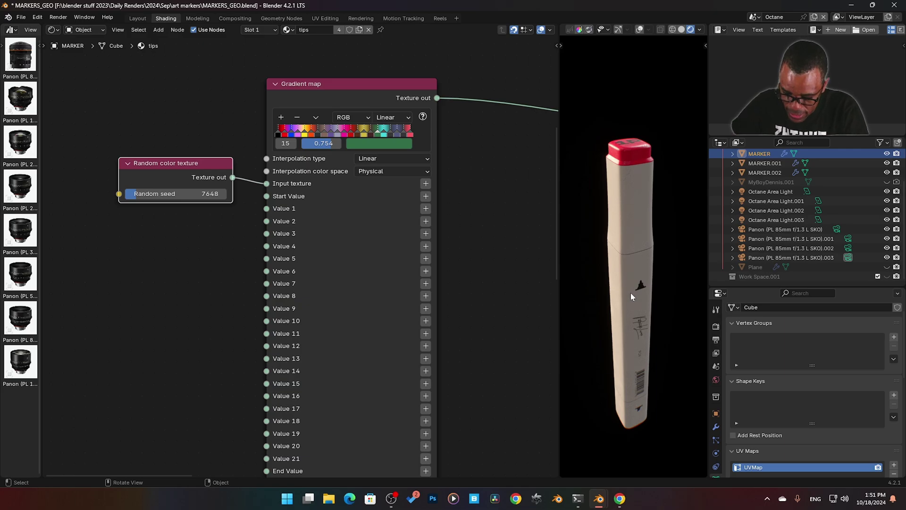
# - Try a linked duplicate of the marker, widen the rendered preview, then undo the duplicate
pyautogui.hotkey('alt', 'd')
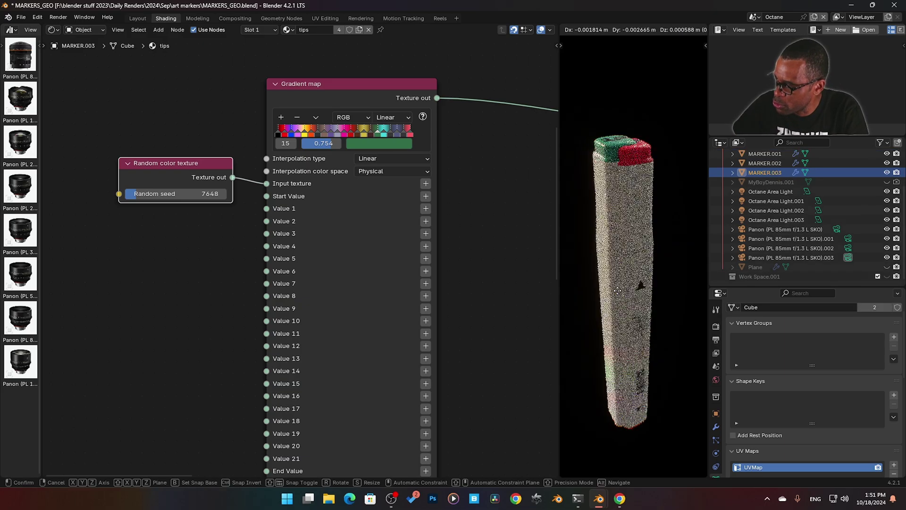
pyautogui.click(595, 283)
pyautogui.moveTo(590, 196)
pyautogui.mouseDown(button='middle')
pyautogui.moveTo(579, 237)
pyautogui.moveTo(590, 235)
pyautogui.mouseUp(button='middle')
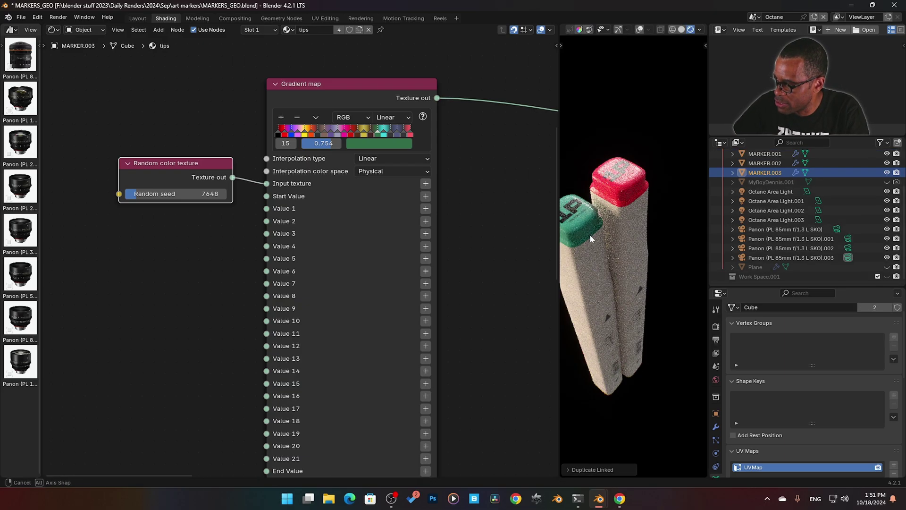
pyautogui.moveTo(559, 251); pyautogui.dragTo(449, 250)
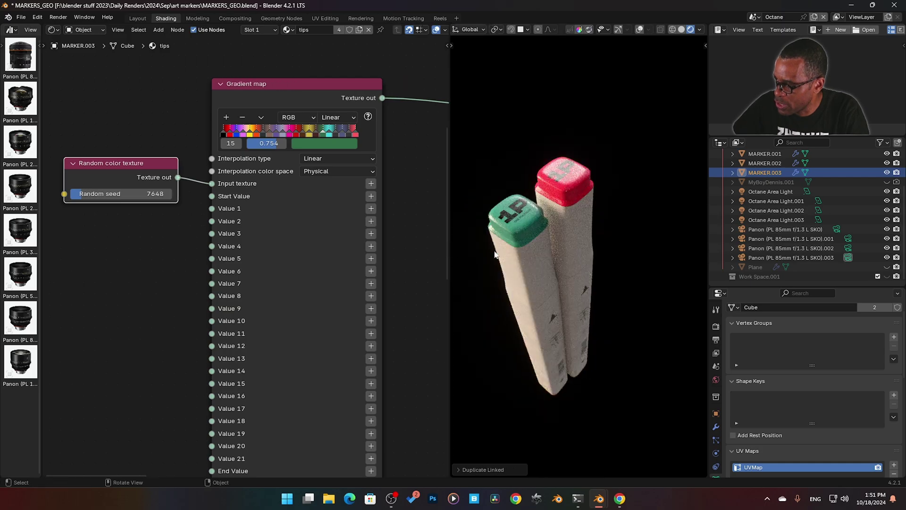
pyautogui.hotkey('ctrl', 'z')
# - Frame the whole tips node tree, including its RGB image nodes
pyautogui.scroll(-3, 405, 245)
pyautogui.moveTo(397, 251); pyautogui.dragTo(205, 178, button='middle')
pyautogui.press('Home')
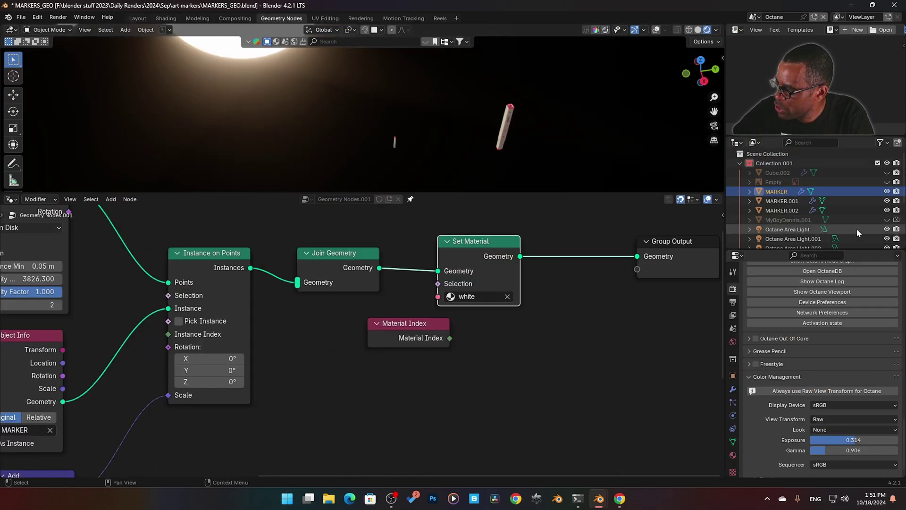
# - Unhide the Plane in the outliner so the instanced marker field appears
pyautogui.scroll(-2, 872, 223)
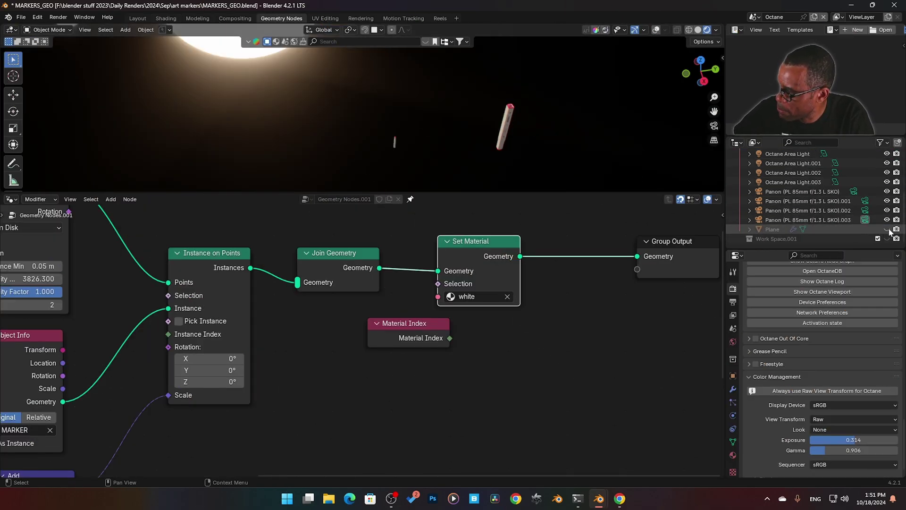
pyautogui.click(888, 230)
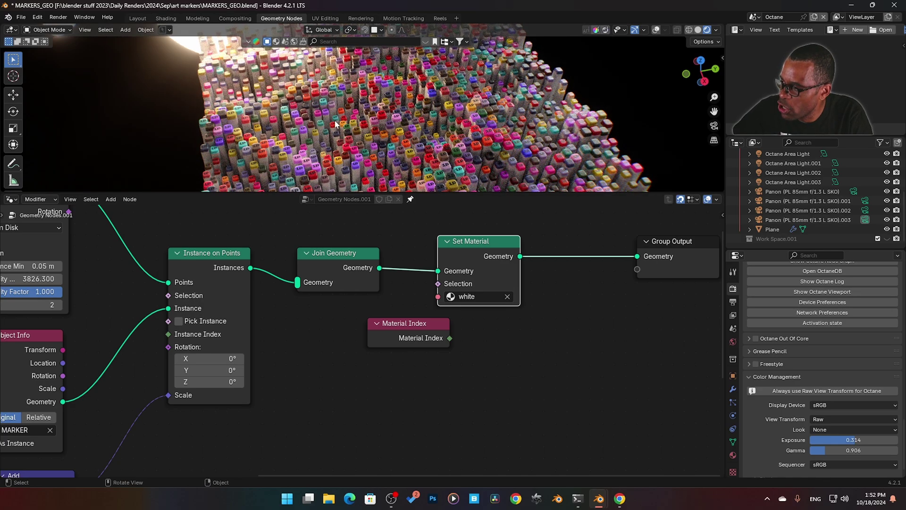
pyautogui.moveTo(409, 331); pyautogui.dragTo(373, 341)
pyautogui.scroll(1, 373, 341)
pyautogui.moveTo(411, 184); pyautogui.dragTo(435, 147, button='middle')
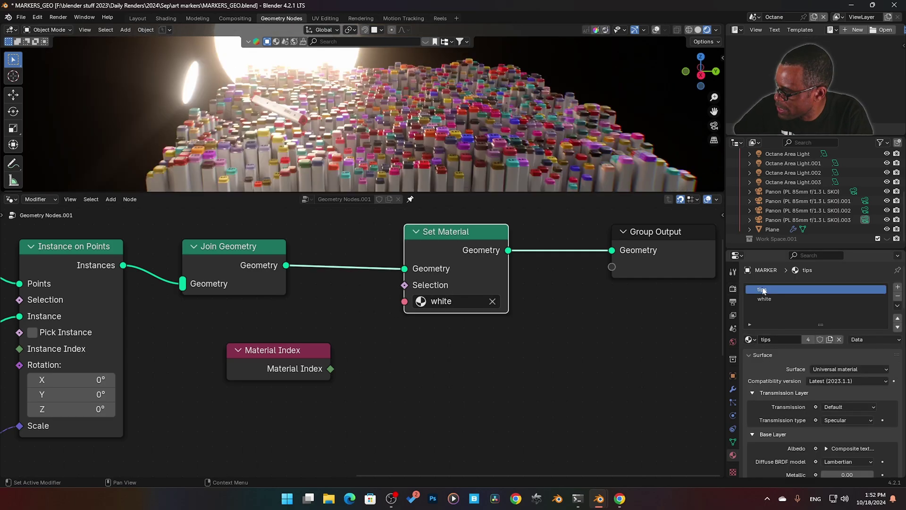
# - Clear the white material from Set Material and assign the tips material instead
pyautogui.click(764, 299)
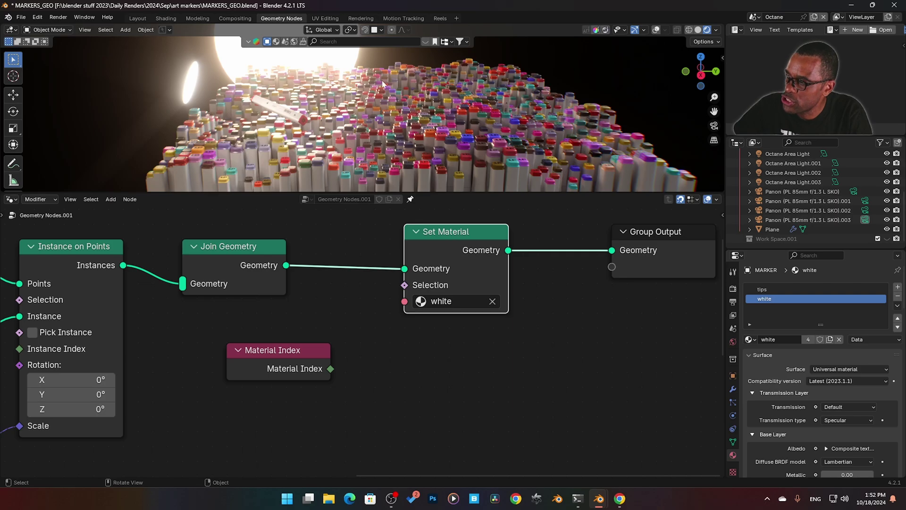
pyautogui.scroll(3, 320, 137)
pyautogui.click(493, 301)
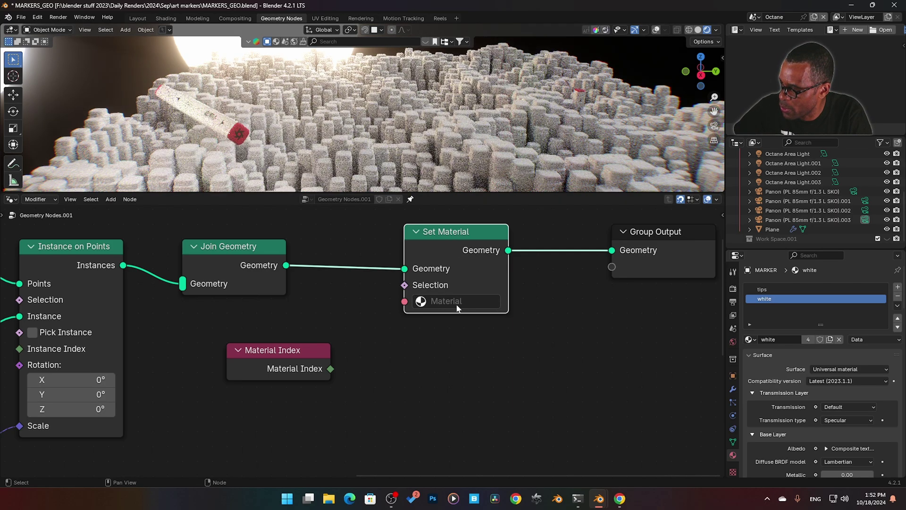
pyautogui.click(421, 301)
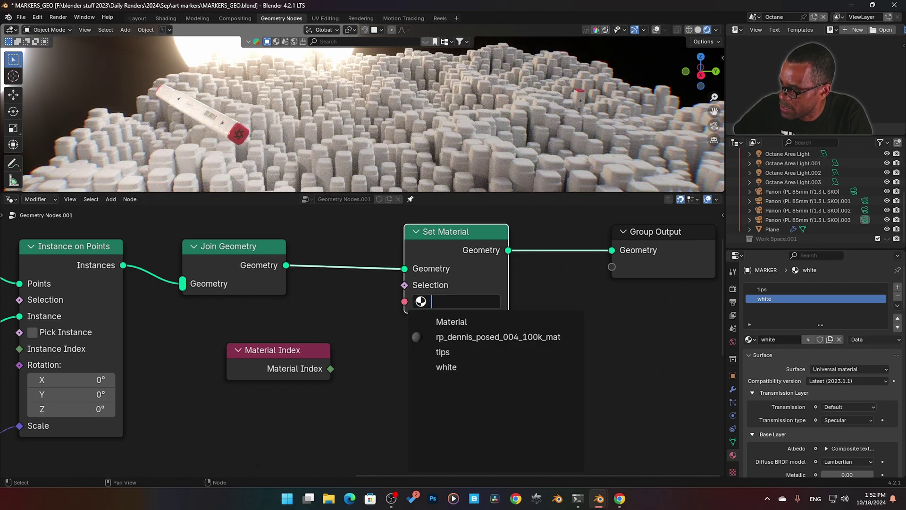
pyautogui.click(454, 352)
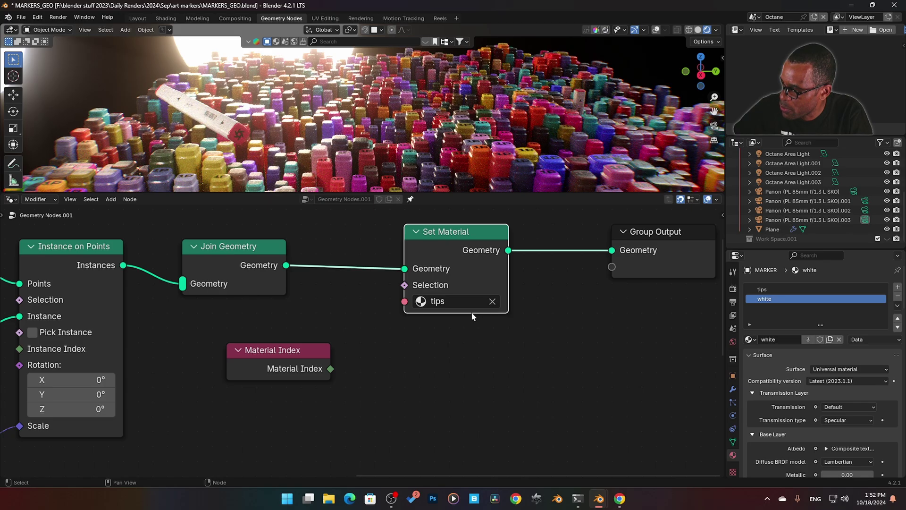
# - Compare by switching Set Material to white, then back to tips
pyautogui.scroll(-3, 415, 149)
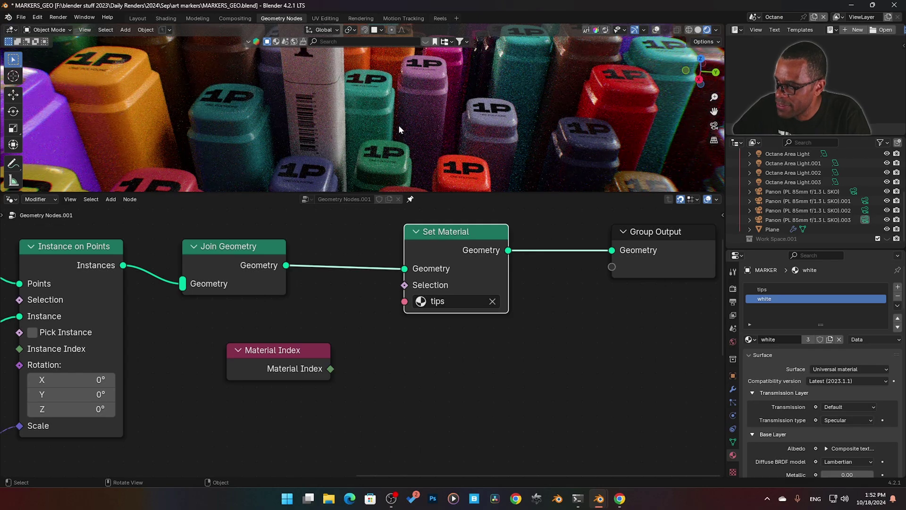
pyautogui.scroll(-3, 398, 125)
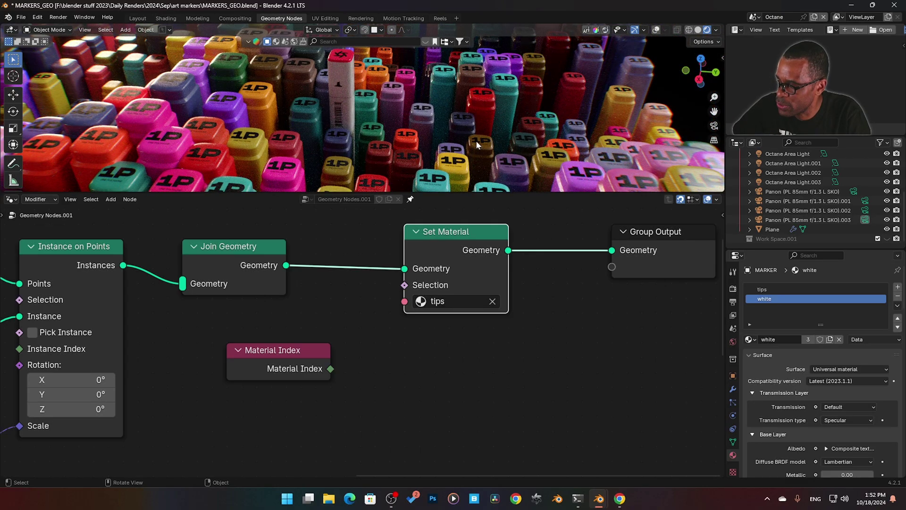
pyautogui.click(465, 304)
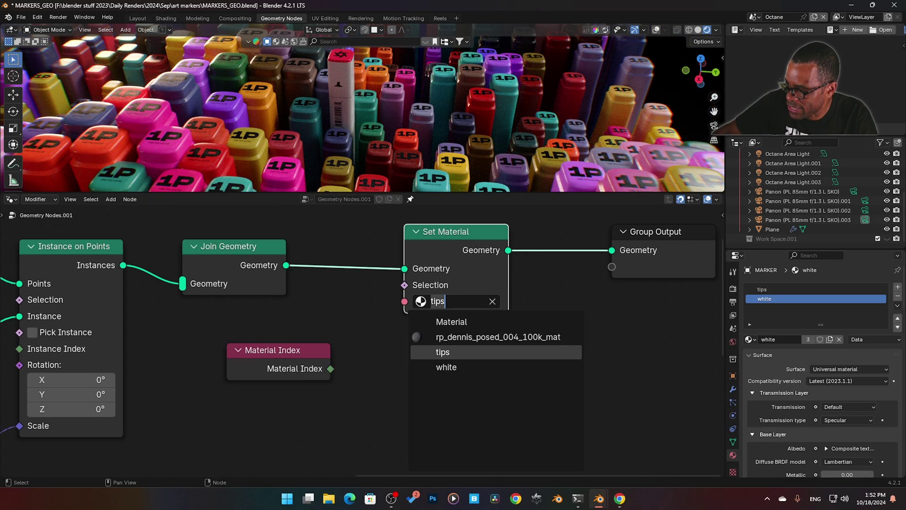
pyautogui.click(450, 368)
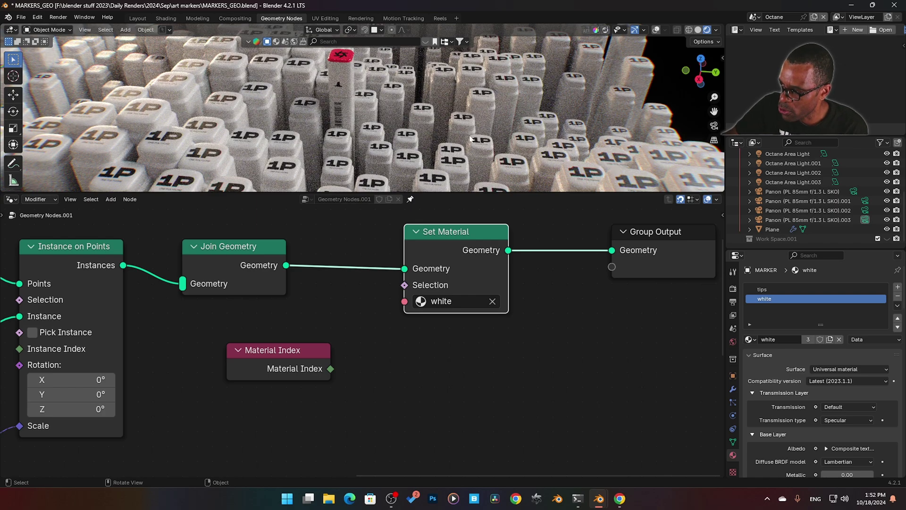
pyautogui.click(448, 302)
pyautogui.click(444, 352)
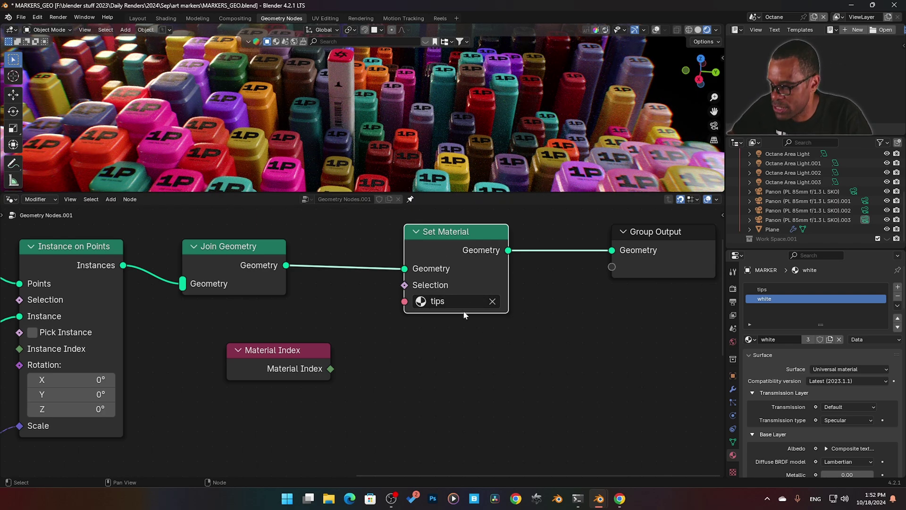
pyautogui.scroll(-3, 361, 116)
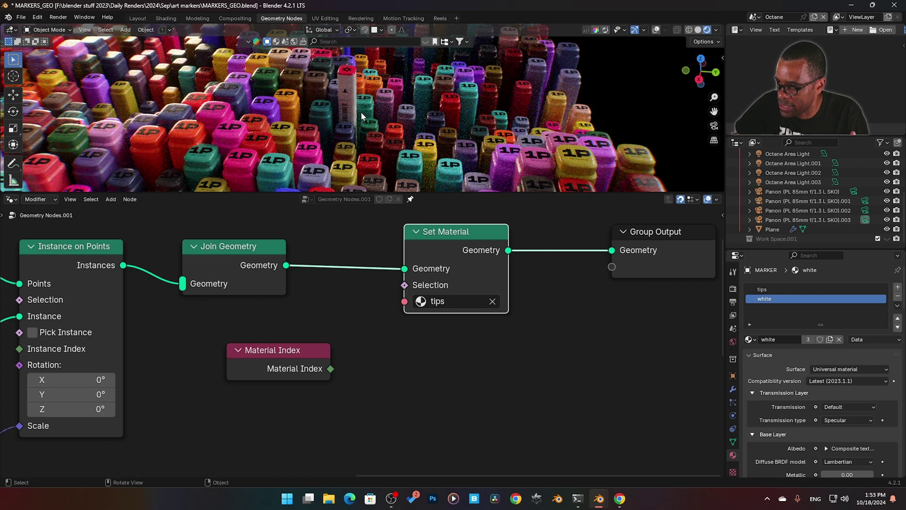
# - Connect the Material Index node to Set Material's Selection socket and position it beside the node
pyautogui.click(399, 292)
pyautogui.moveTo(403, 285); pyautogui.dragTo(258, 311)
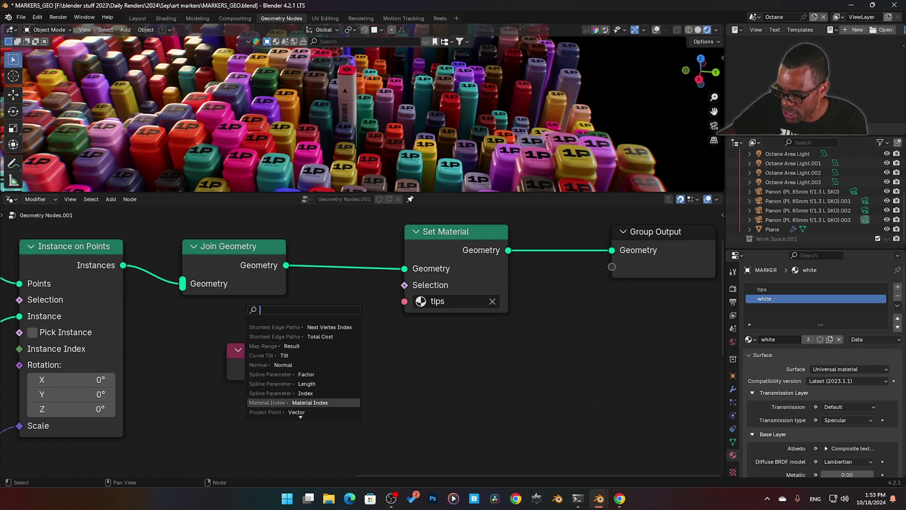
pyautogui.click(454, 391)
pyautogui.click(244, 358)
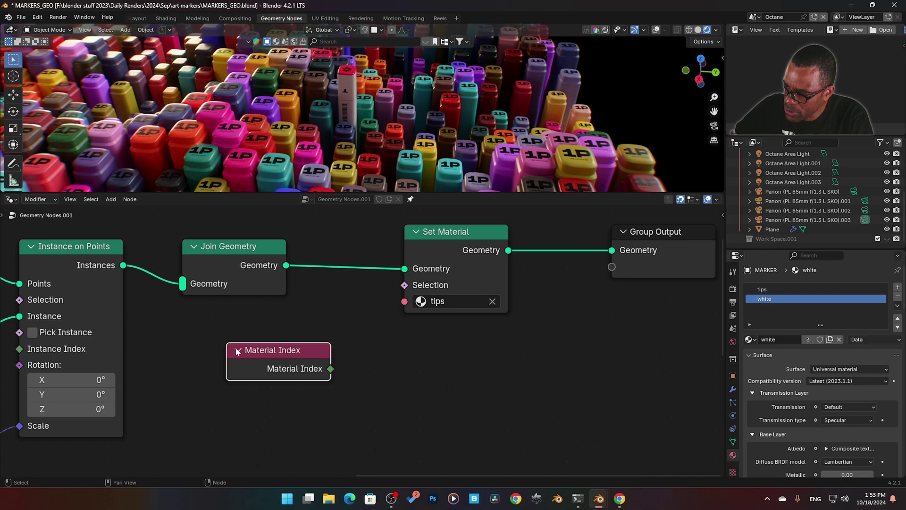
pyautogui.moveTo(261, 365); pyautogui.dragTo(267, 339)
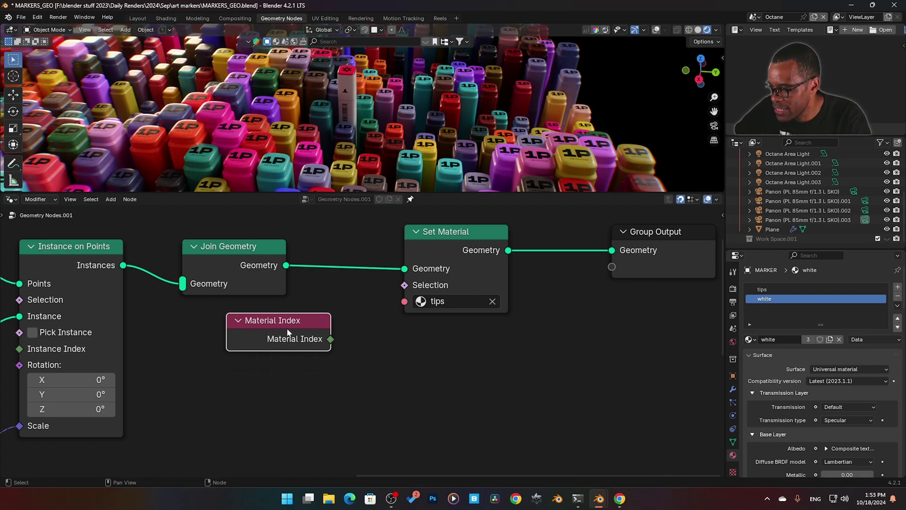
pyautogui.moveTo(291, 335); pyautogui.dragTo(315, 356)
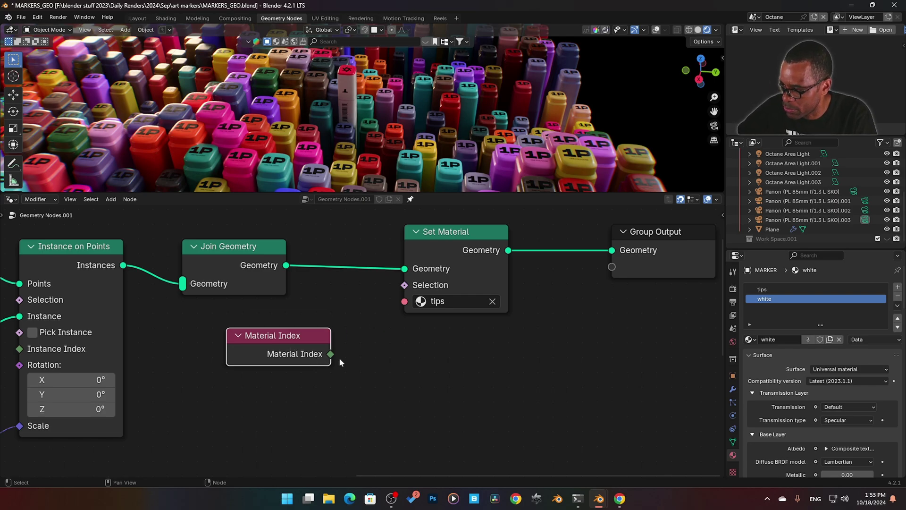
pyautogui.moveTo(330, 354); pyautogui.dragTo(405, 284)
pyautogui.moveTo(273, 344); pyautogui.dragTo(334, 314)
pyautogui.click(420, 301)
# - Set Set Material back to white and orbit the rendered markers to check the coloured tips
pyautogui.click(439, 366)
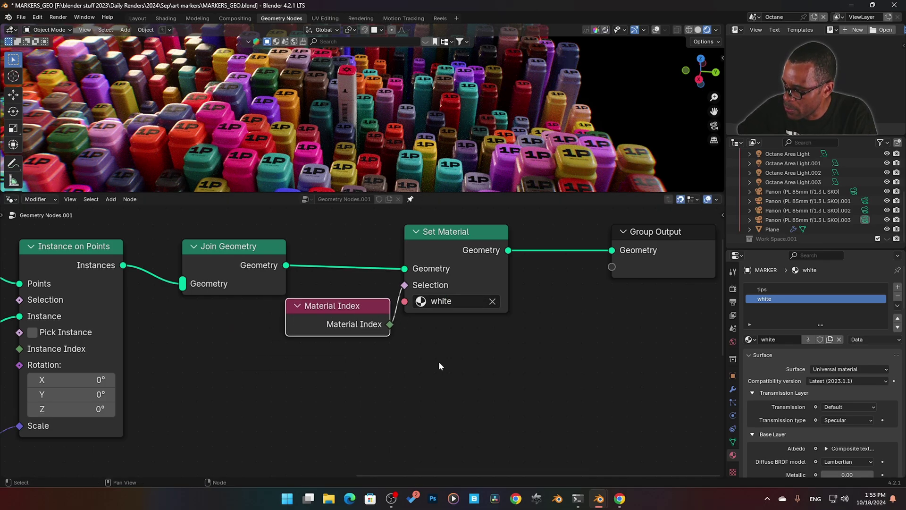
pyautogui.scroll(-3, 342, 143)
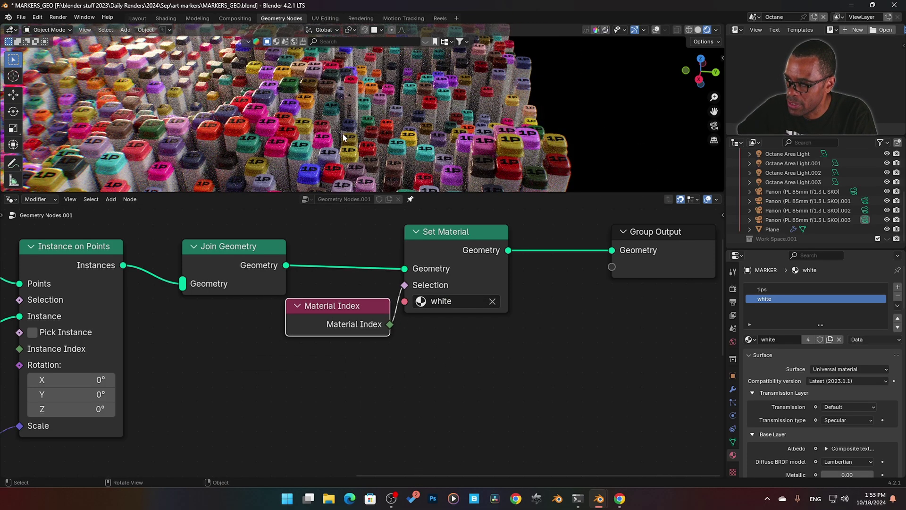
pyautogui.moveTo(342, 143); pyautogui.dragTo(287, 136, button='middle')
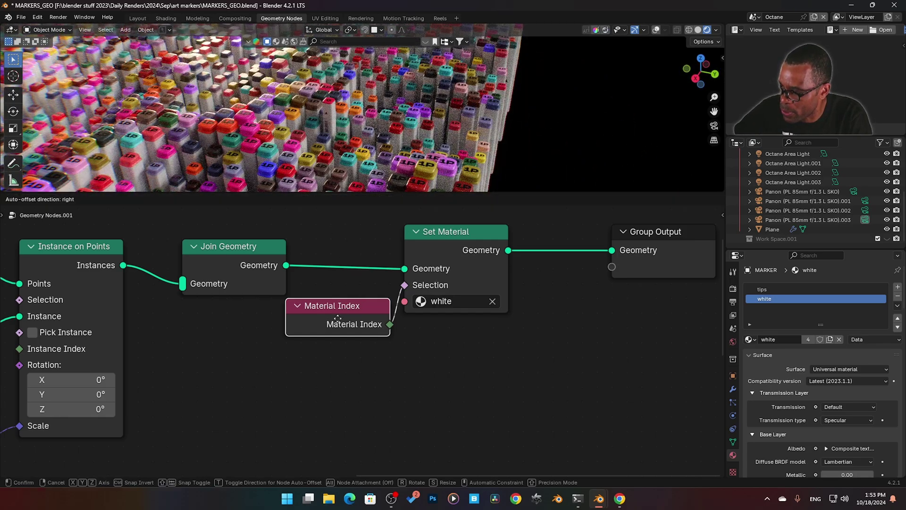
pyautogui.moveTo(345, 305); pyautogui.dragTo(329, 335)
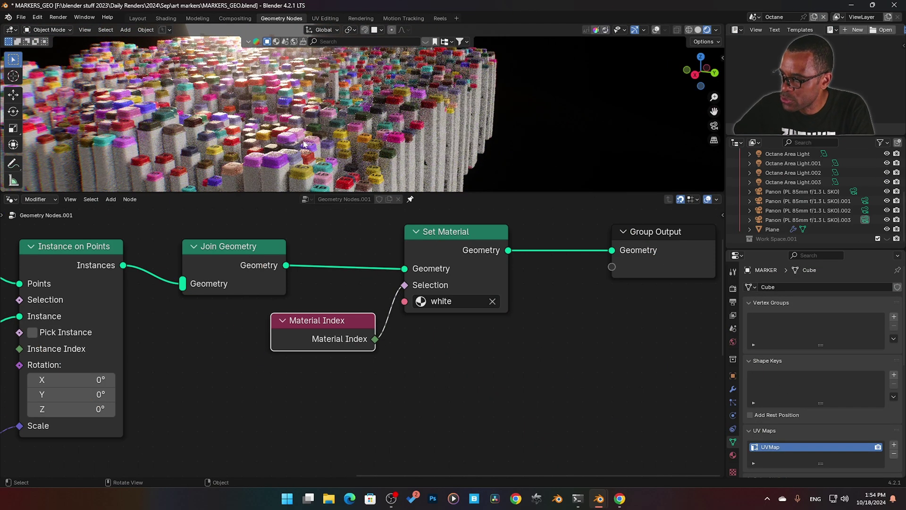
pyautogui.moveTo(304, 143)
pyautogui.mouseDown(button='middle')
pyautogui.moveTo(330, 145)
pyautogui.moveTo(320, 150)
pyautogui.mouseUp(button='middle')
pyautogui.moveTo(262, 132); pyautogui.dragTo(310, 140, button='middle')
pyautogui.moveTo(419, 333); pyautogui.dragTo(364, 374, button='middle')
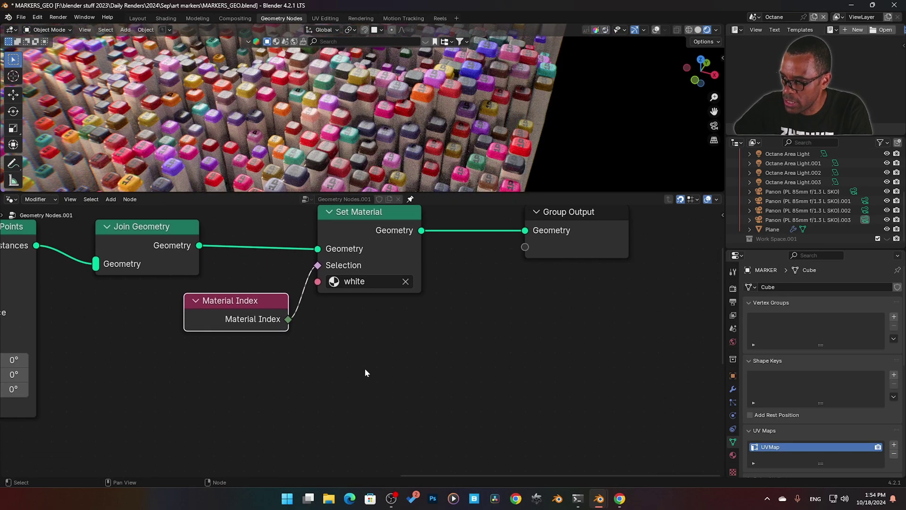
pyautogui.click(348, 376)
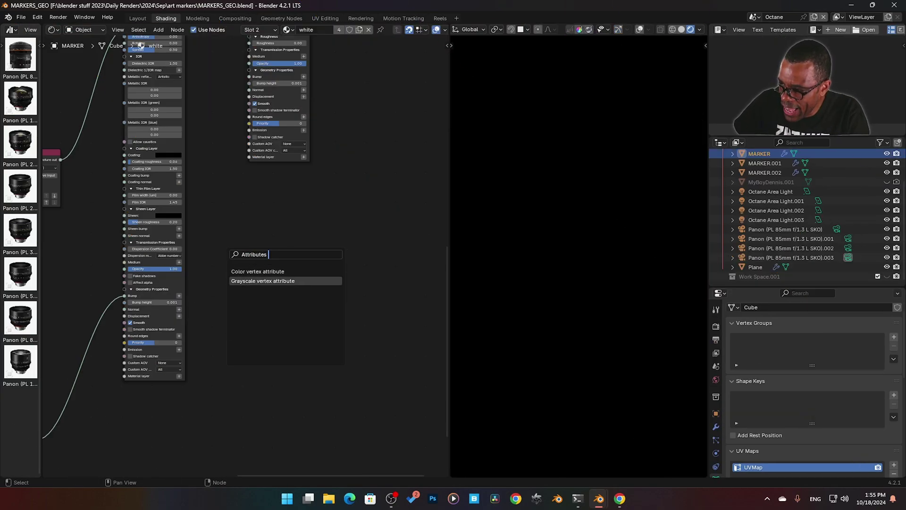
# - Browse the color and grayscale vertex attribute options, cancel without adding one, and return to Layout
pyautogui.press('Up')
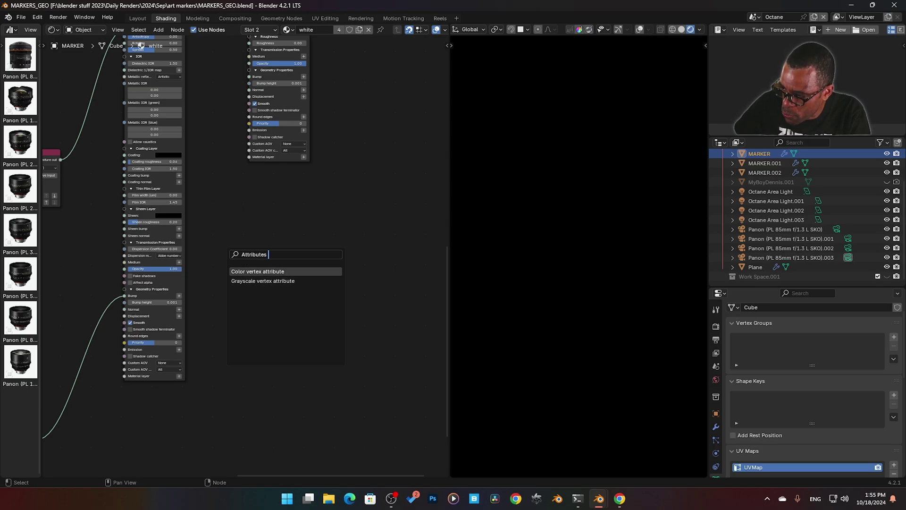
pyautogui.press('Down')
pyautogui.press('Up')
pyautogui.press('Down')
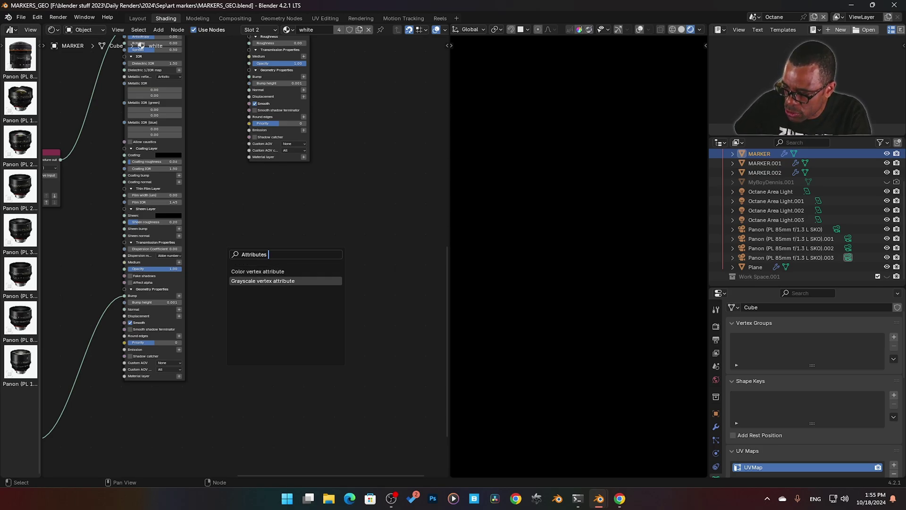
pyautogui.press('Up')
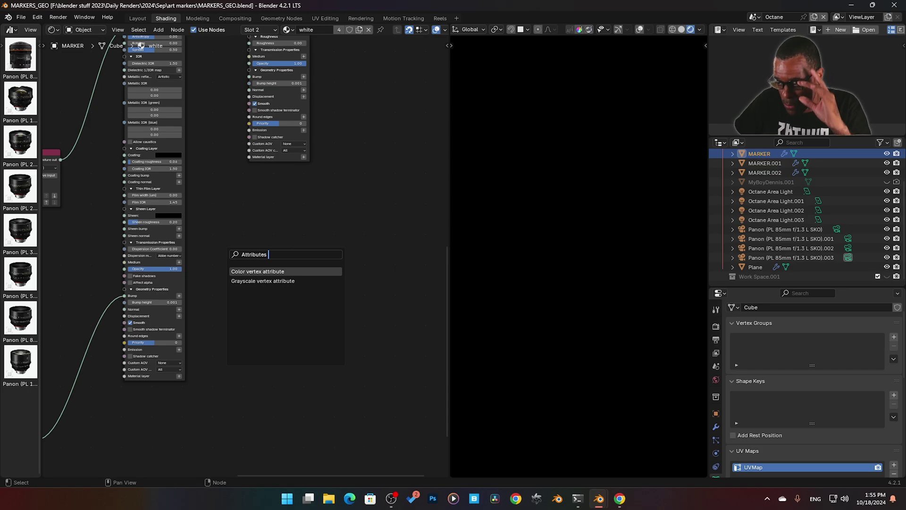
pyautogui.press('Down')
pyautogui.press('Up')
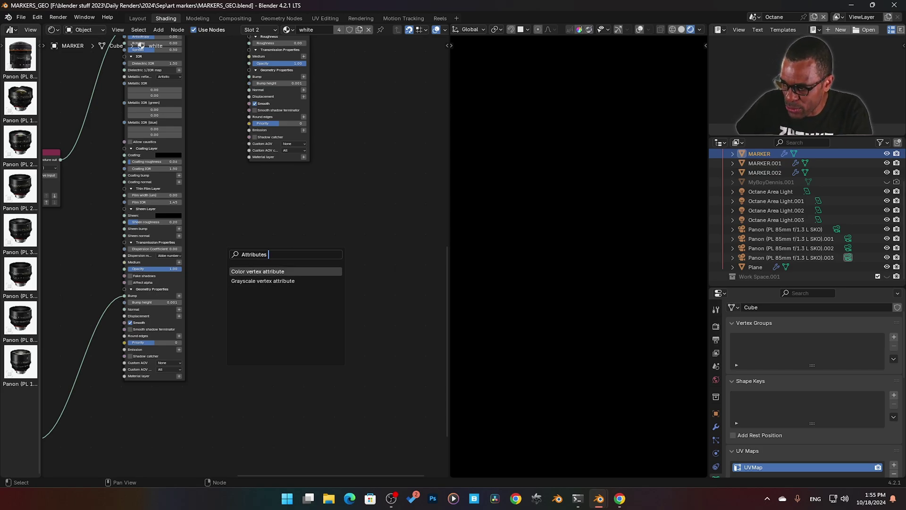
pyautogui.press('Down')
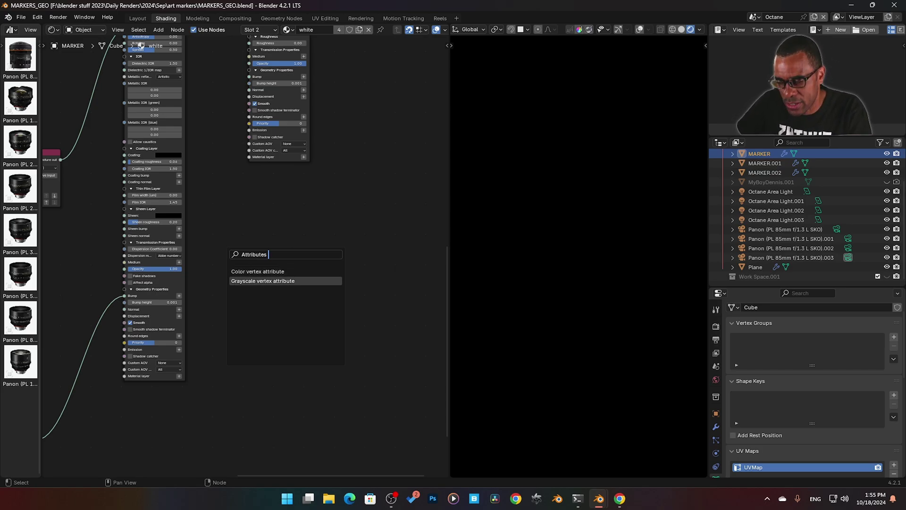
pyautogui.press('Up')
pyautogui.press('Escape')
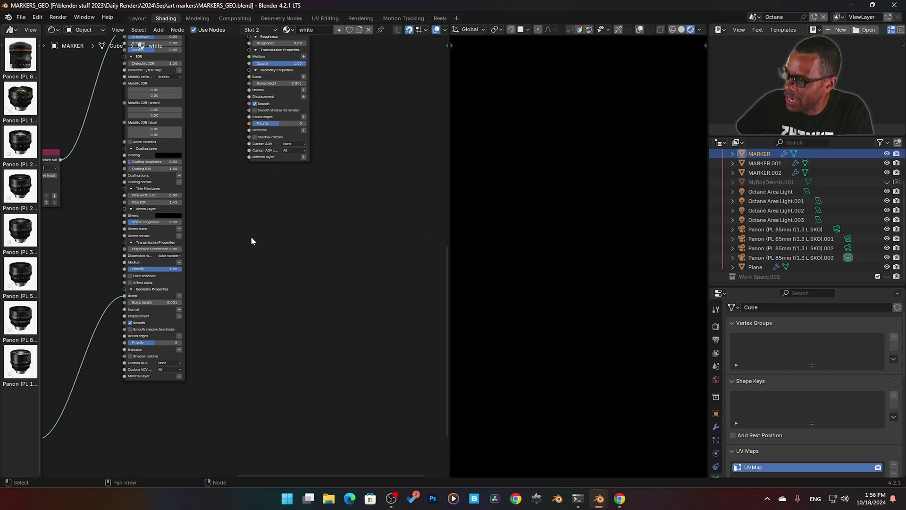
pyautogui.hotkey('ctrl', 'pageup')
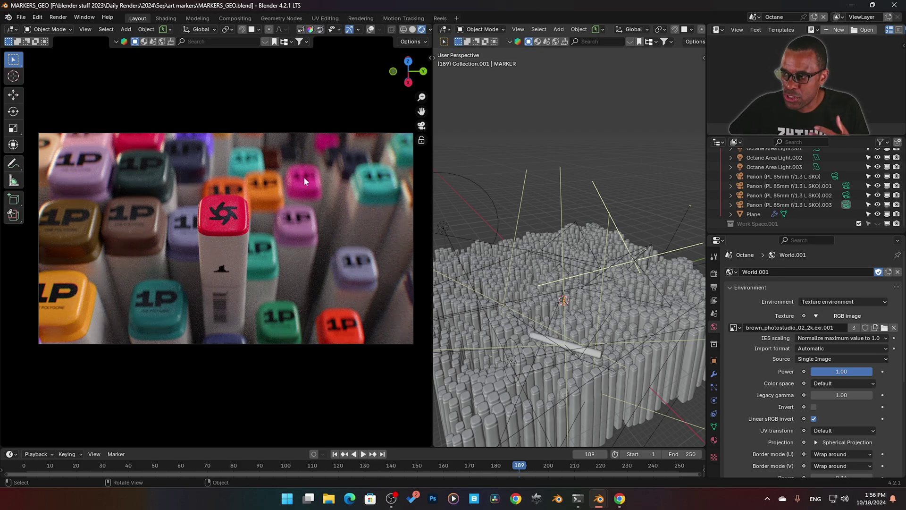
# - Select the Panon (PL 85mm f/1.3 L SKO) camera from the Shading workspace, then return to Layout
pyautogui.click(166, 18)
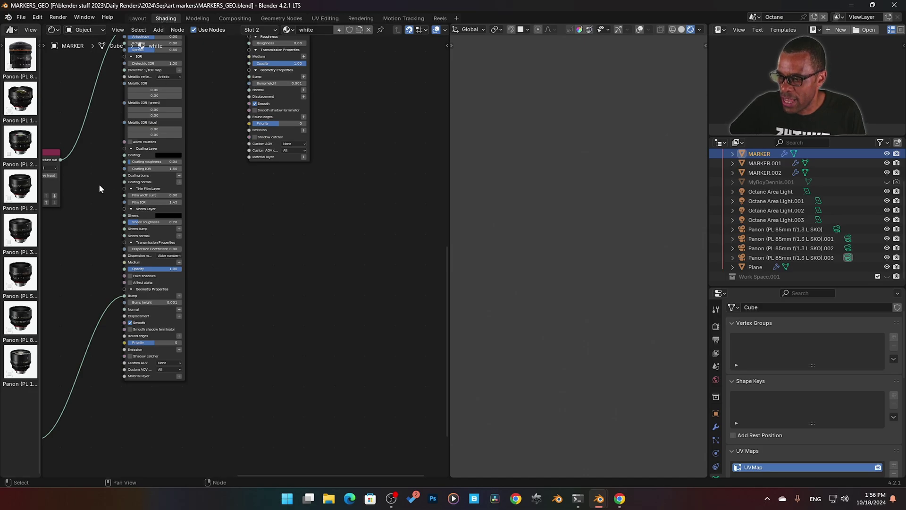
pyautogui.moveTo(38, 231); pyautogui.dragTo(156, 246)
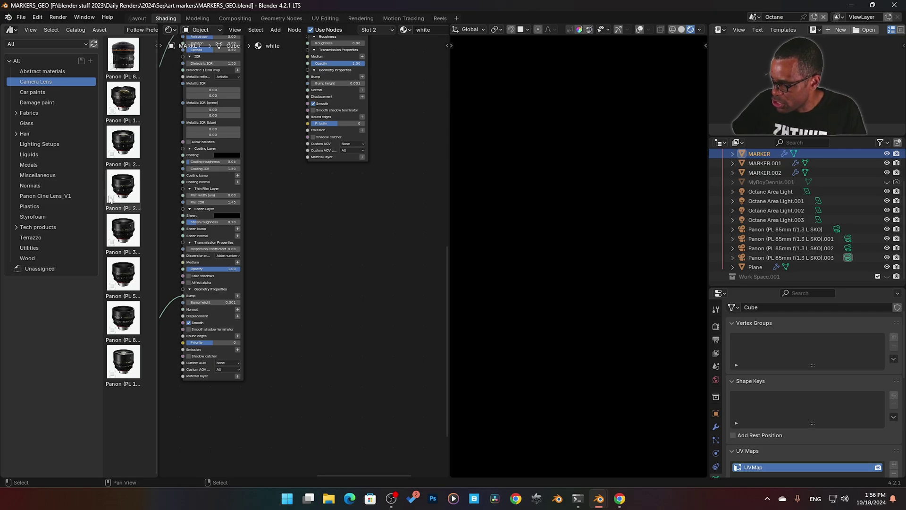
pyautogui.click(714, 229)
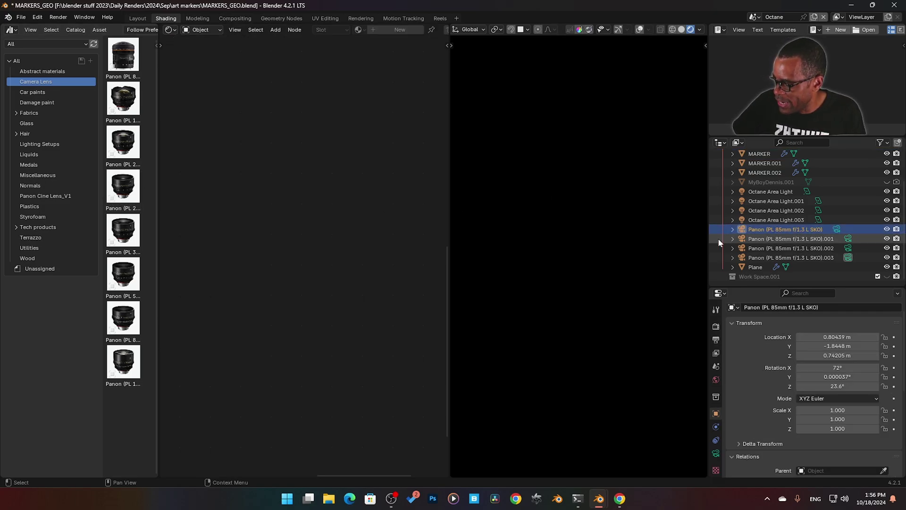
pyautogui.click(137, 18)
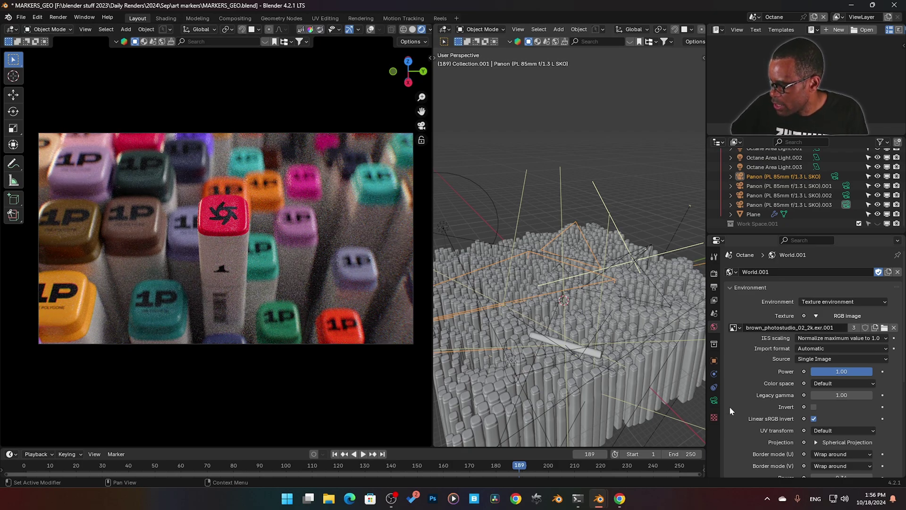
# - Show the Panon camera's Octane Lens, Depth of field and Split-focus Diopter settings
pyautogui.click(714, 400)
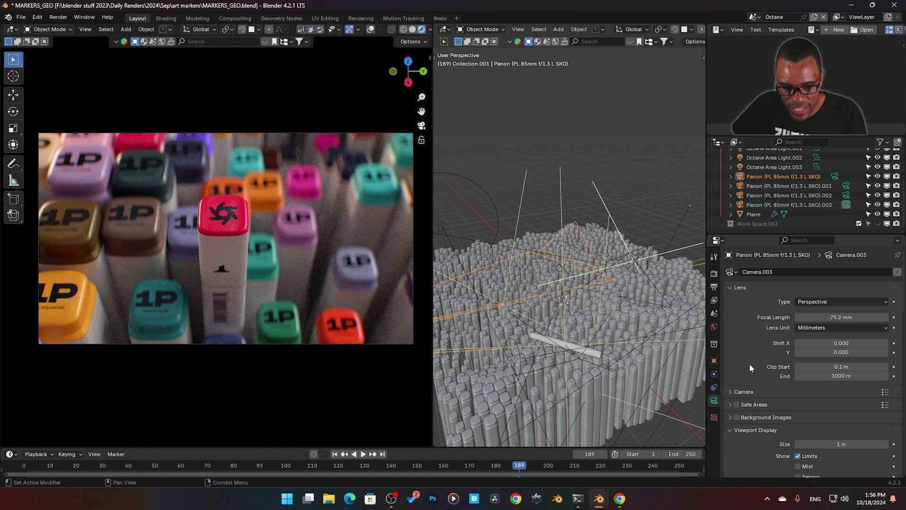
pyautogui.scroll(-10, 750, 366)
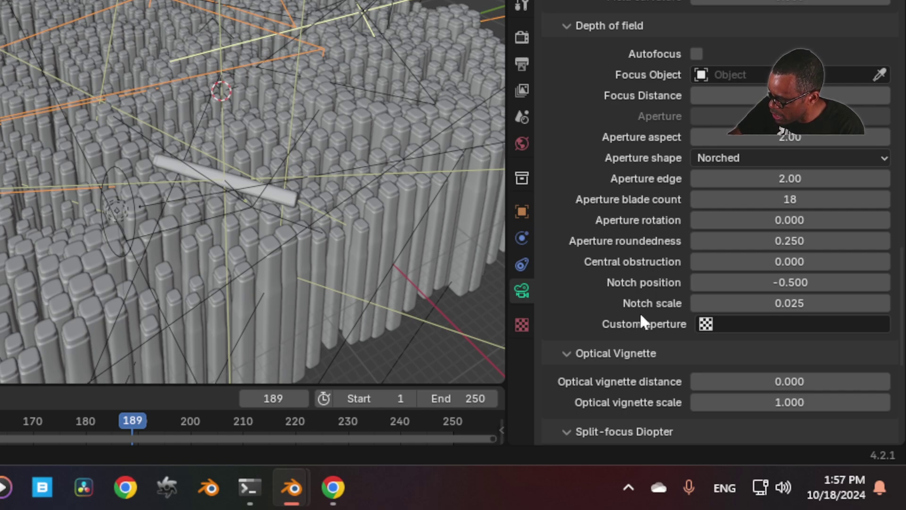
pyautogui.scroll(-8, 652, 325)
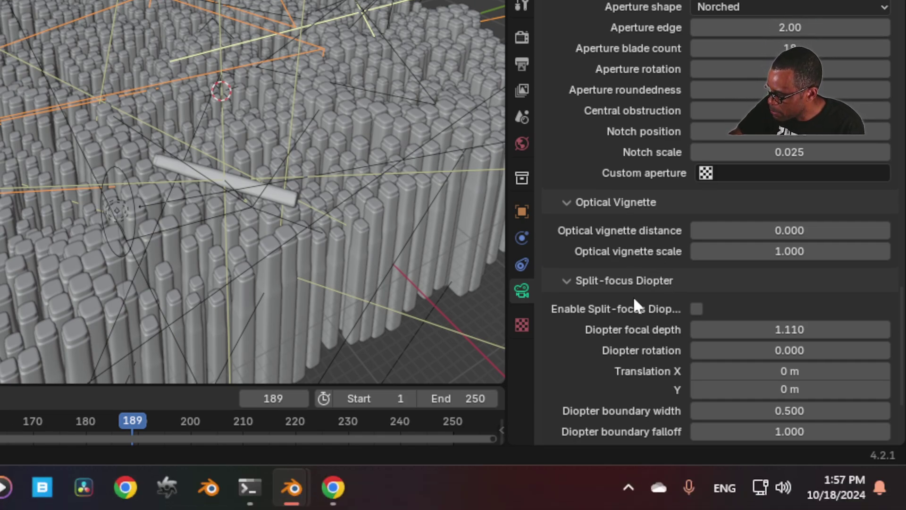
pyautogui.scroll(-6, 663, 294)
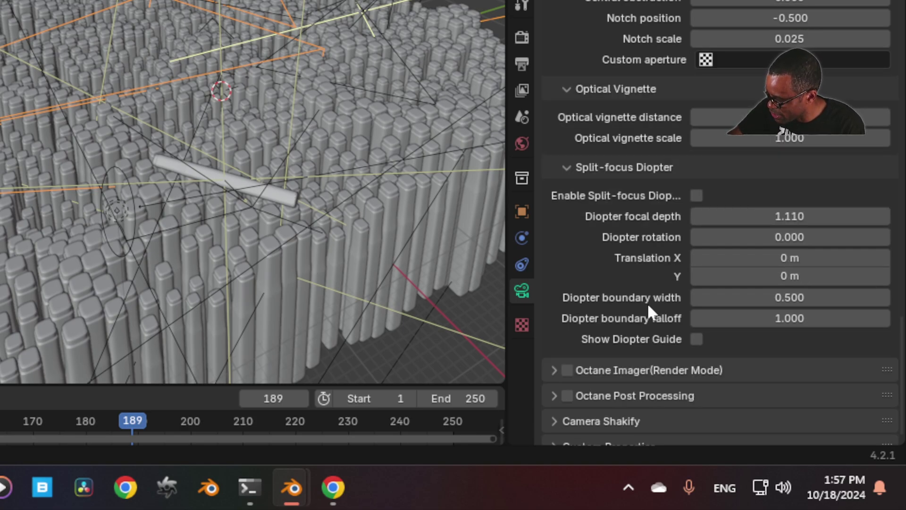
pyautogui.scroll(-1, 642, 306)
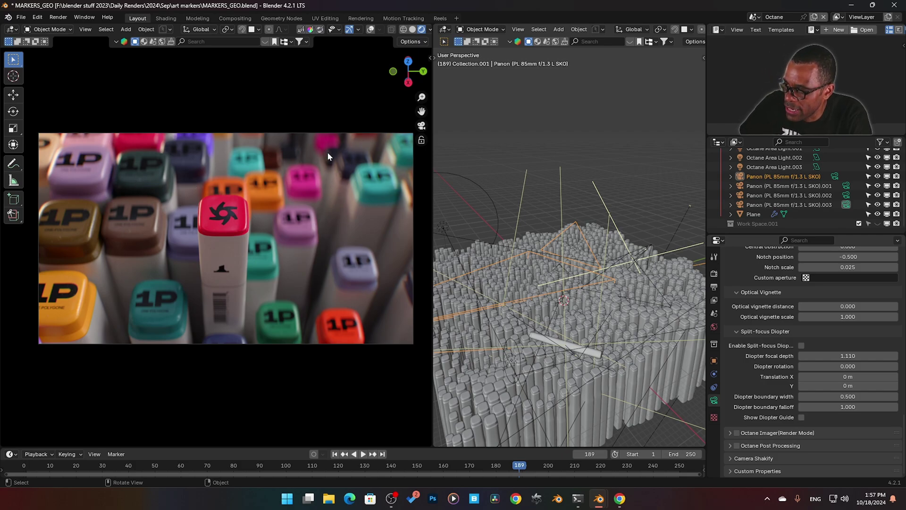
# - Preview renders from the Panon .002 and .001 cameras, then return to the original Panon camera
pyautogui.click(846, 196)
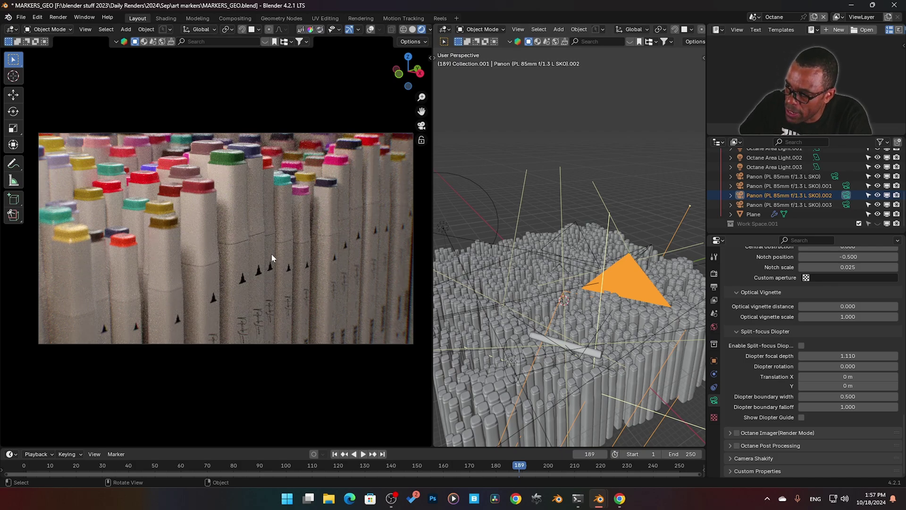
pyautogui.click(846, 186)
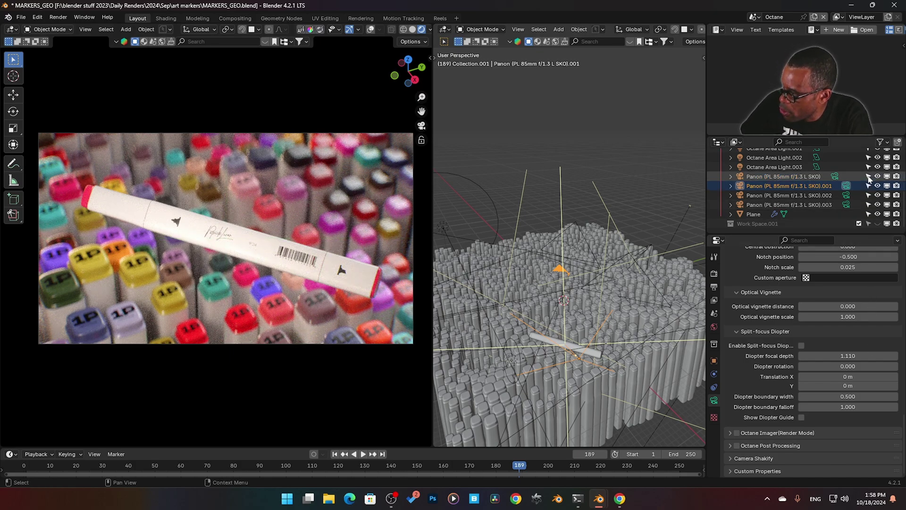
pyautogui.click(835, 176)
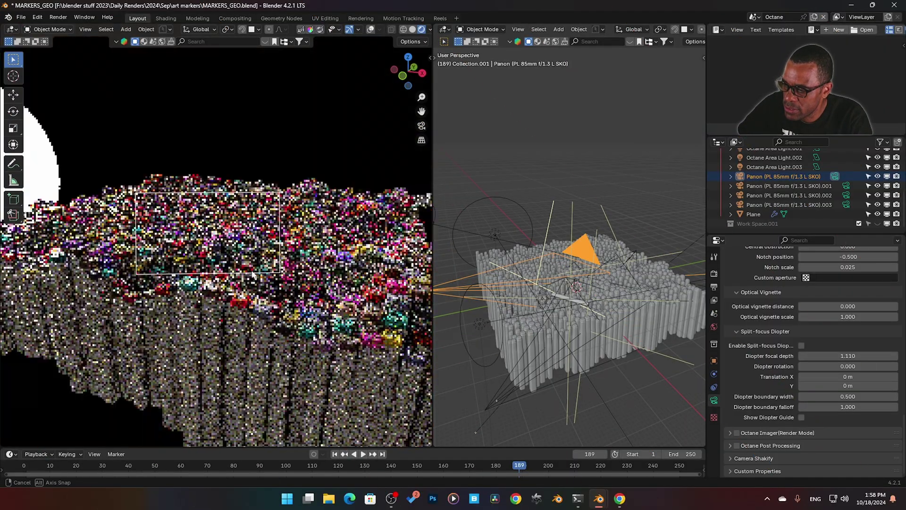
# - Select the Plane, orbit out, and look through the active camera across the marker field
pyautogui.click(227, 253)
pyautogui.moveTo(227, 253)
pyautogui.mouseDown(button='middle')
pyautogui.moveTo(259, 267)
pyautogui.moveTo(242, 286)
pyautogui.mouseUp(button='middle')
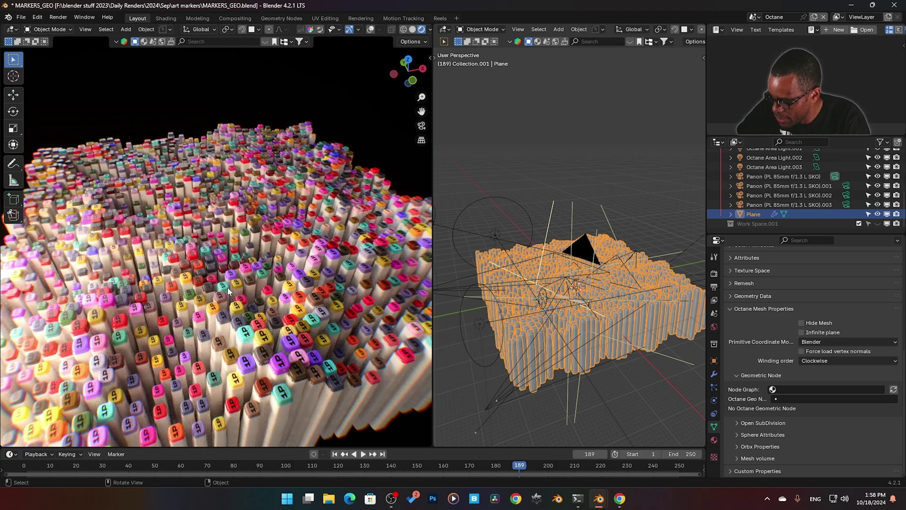
pyautogui.press('KP_0')
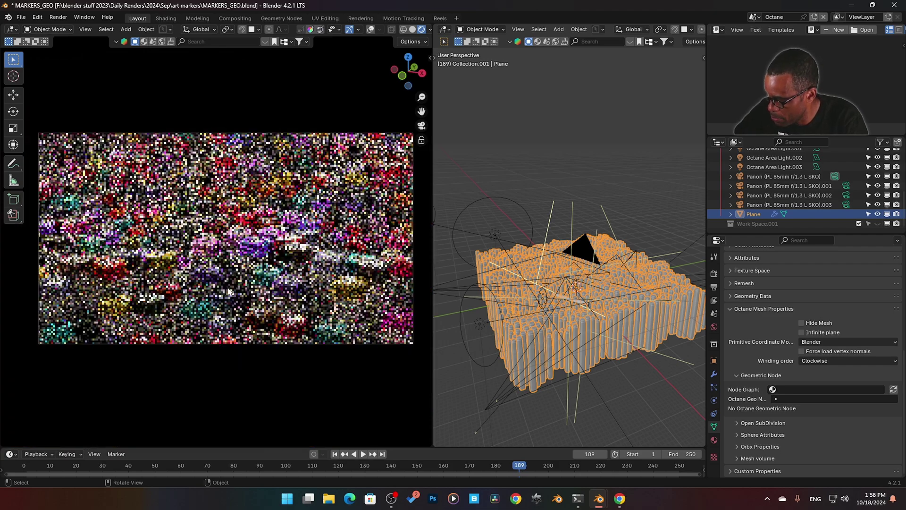